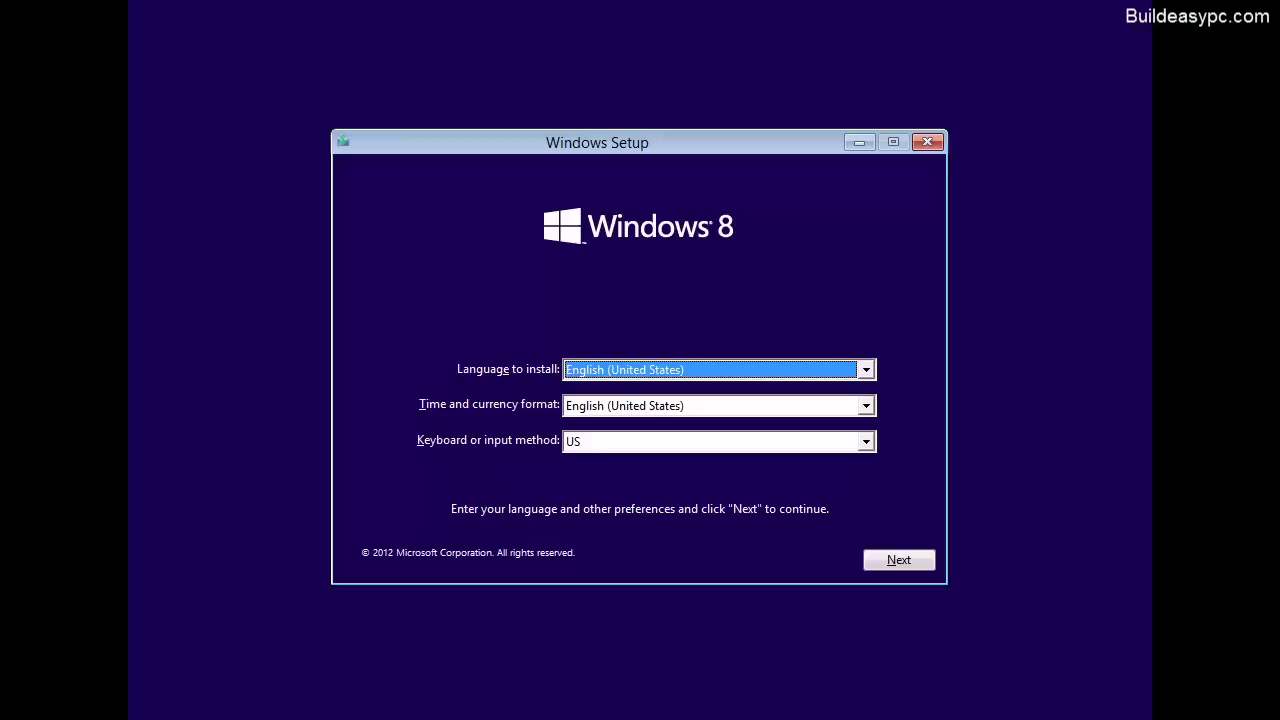
Step: Set the time and currency format to English (United Kingdom) and continue
left_click(867, 406)
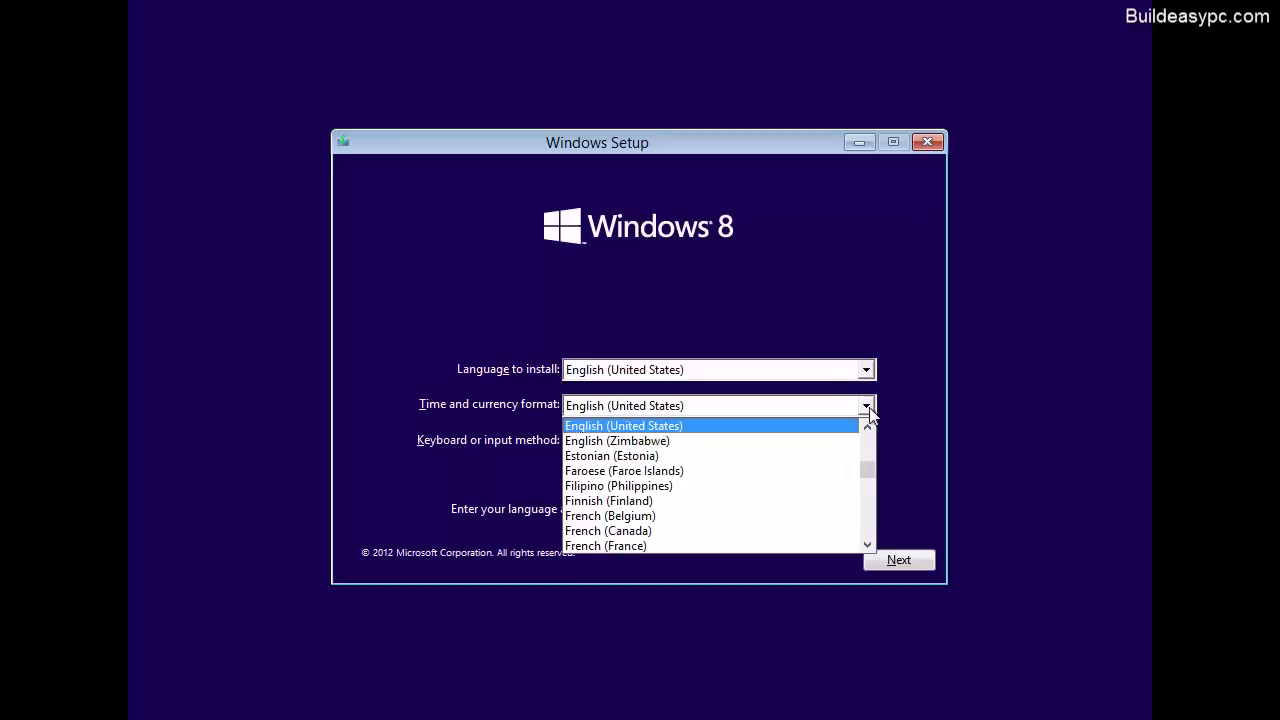
left_click(868, 429)
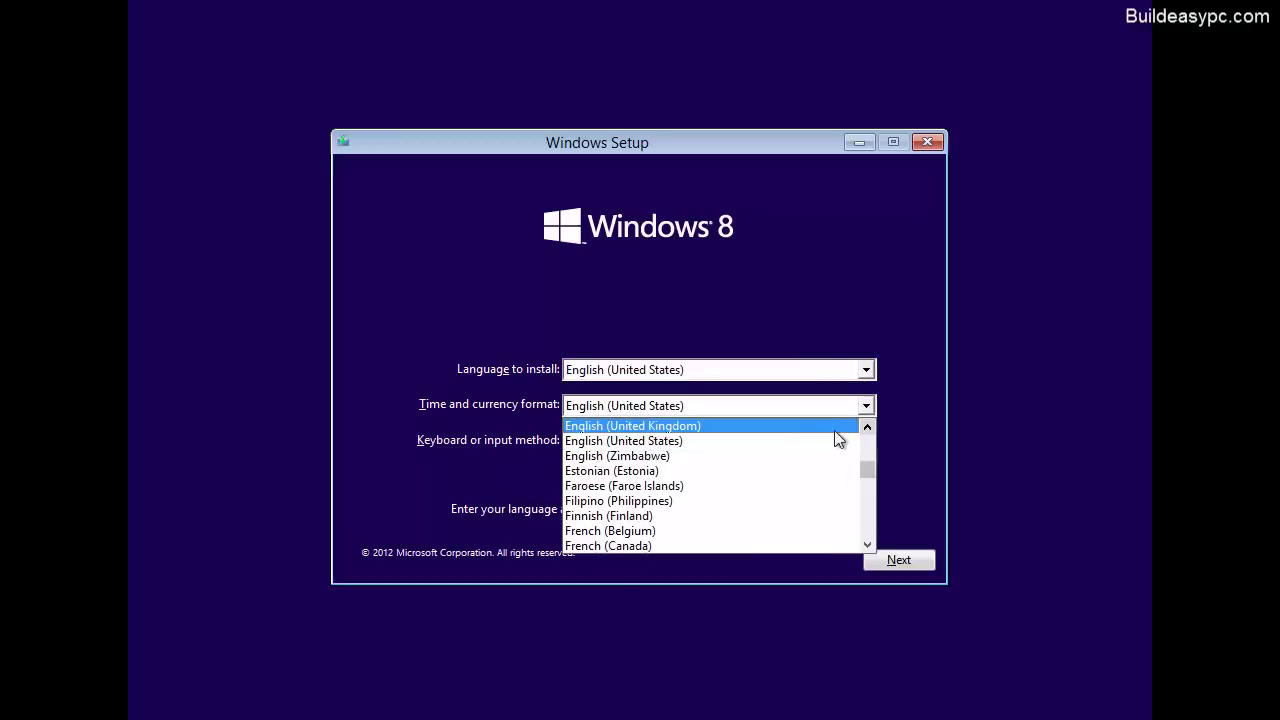
left_click(817, 427)
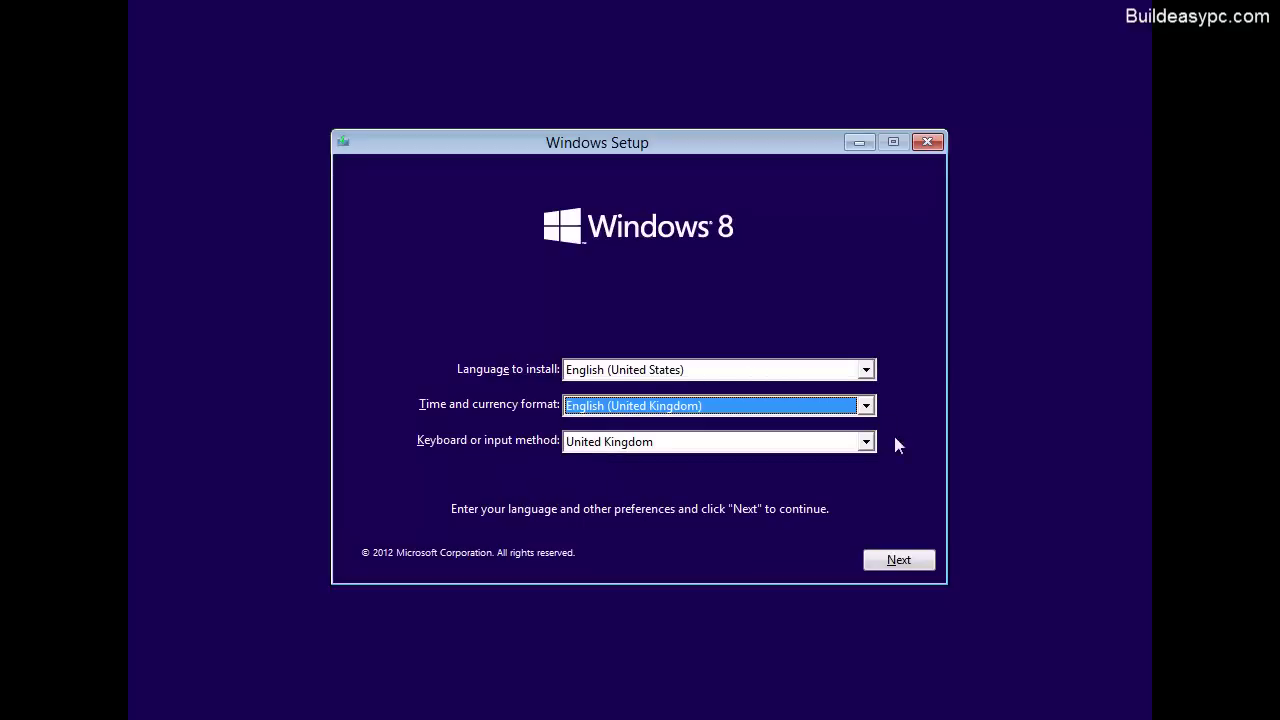
left_click(898, 560)
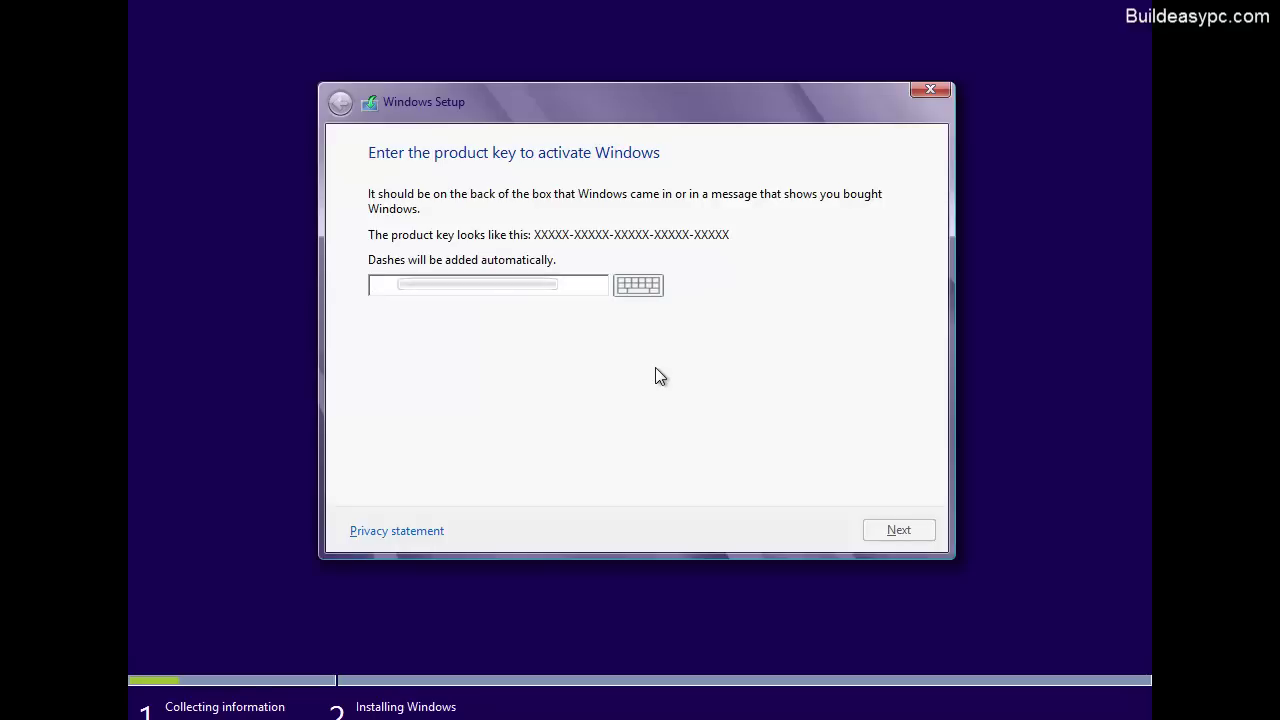
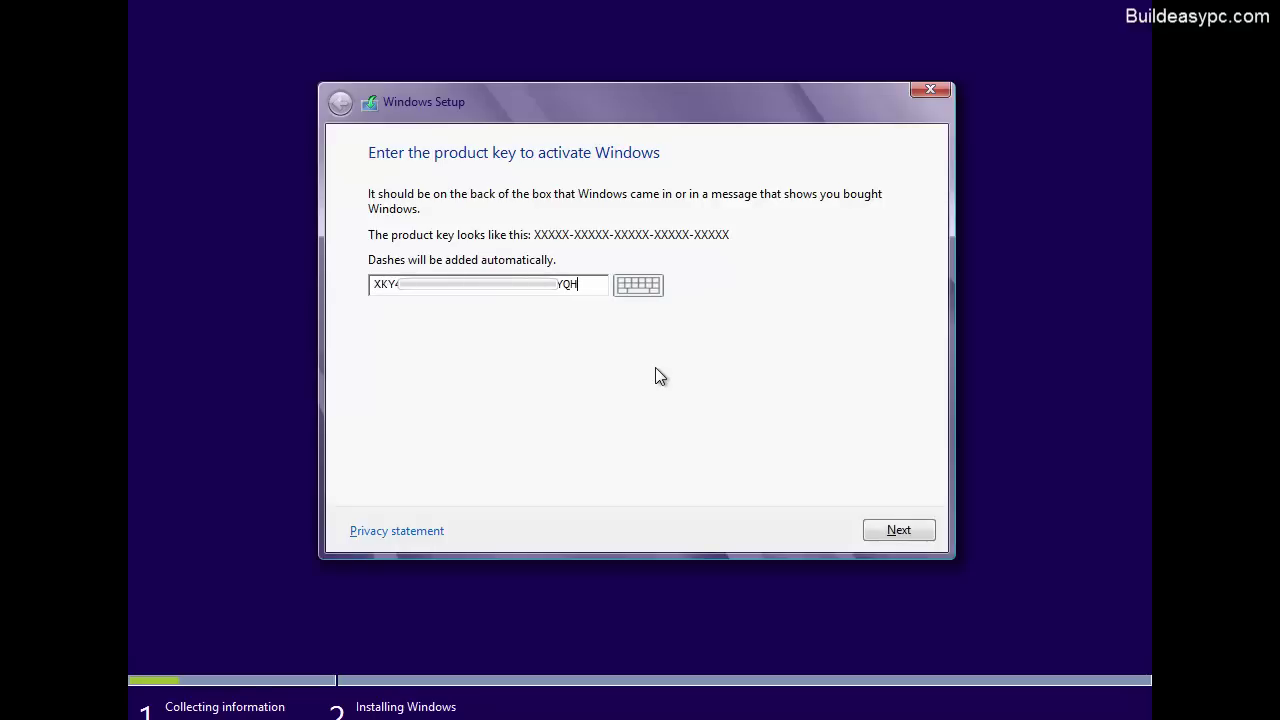
Step: Enter the Windows 8 product key and submit it
left_click(916, 536)
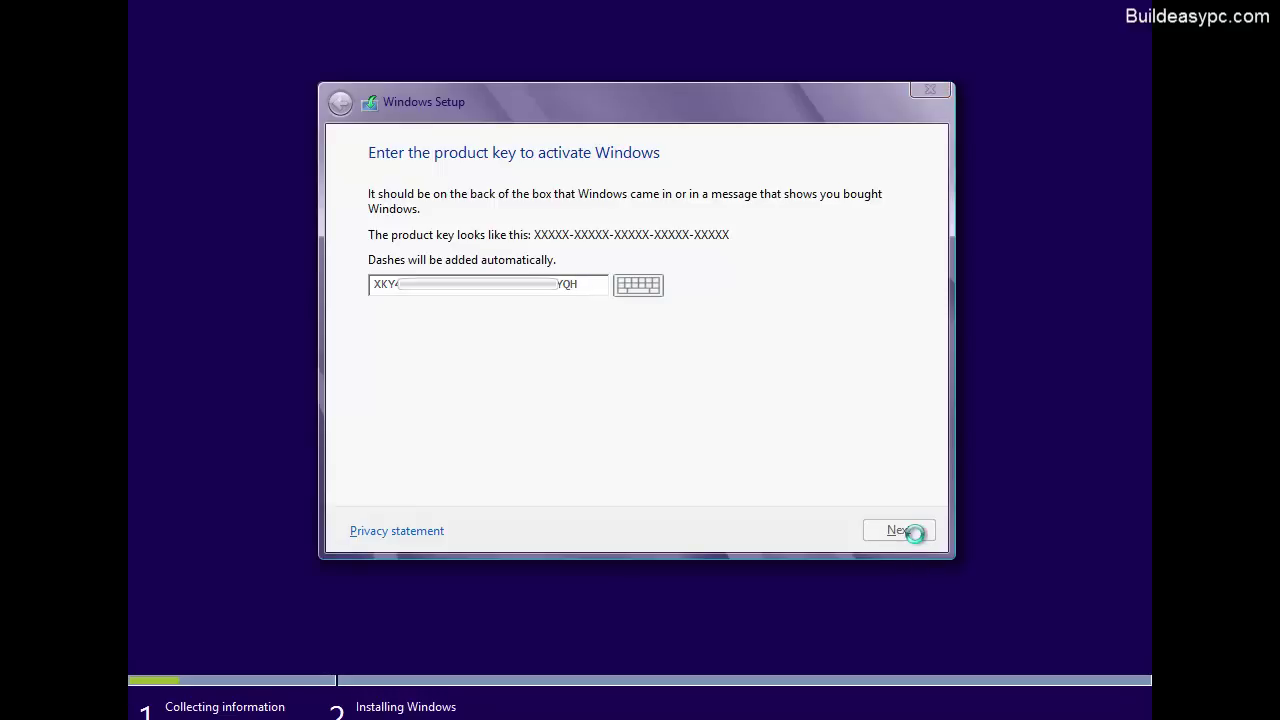
Step: Scroll through the license terms, accept them, and continue
left_click_drag(900, 215, 898, 444)
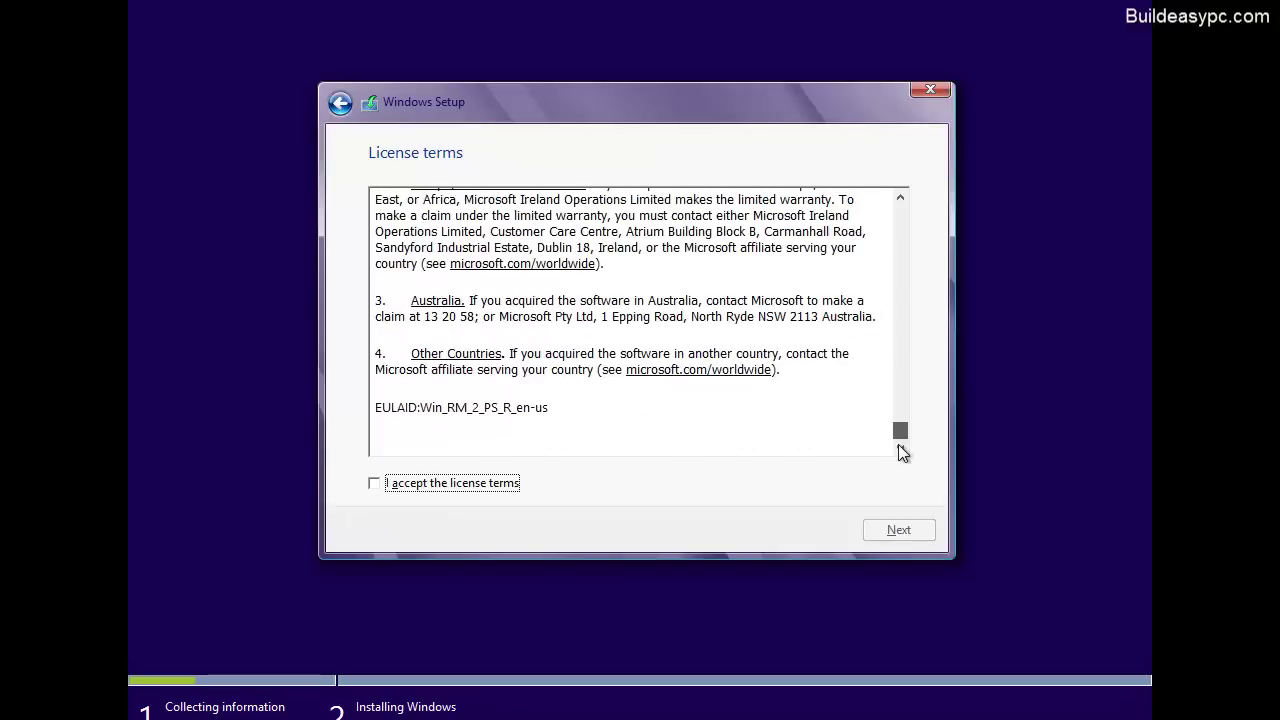
left_click(375, 485)
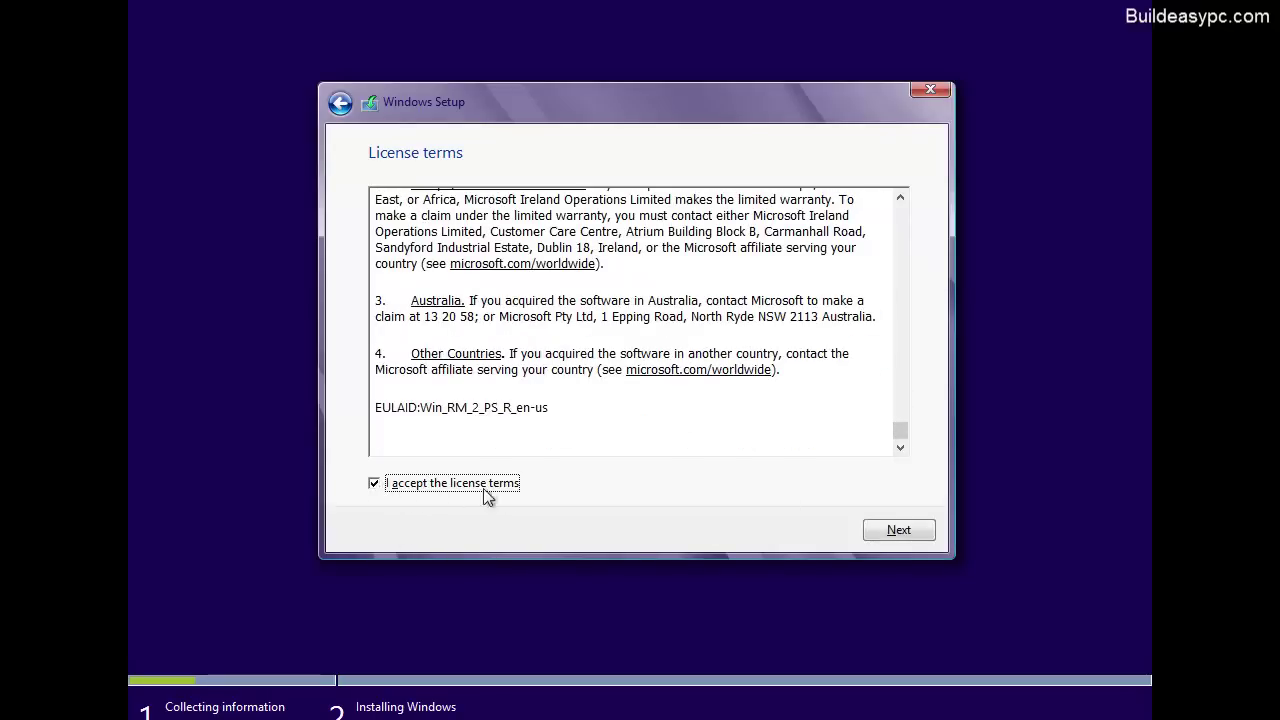
left_click(899, 531)
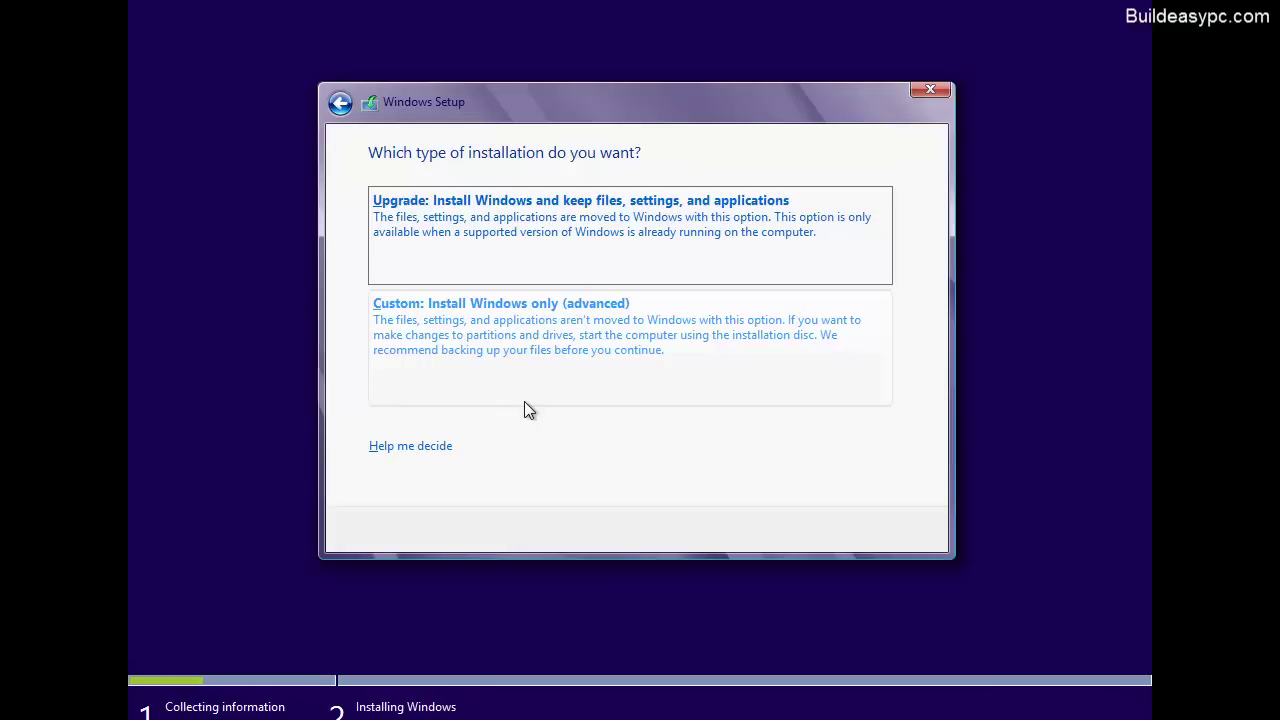
Step: Choose a Custom install and create a 30000 MB partition on Drive 0's unallocated space
left_click(643, 352)
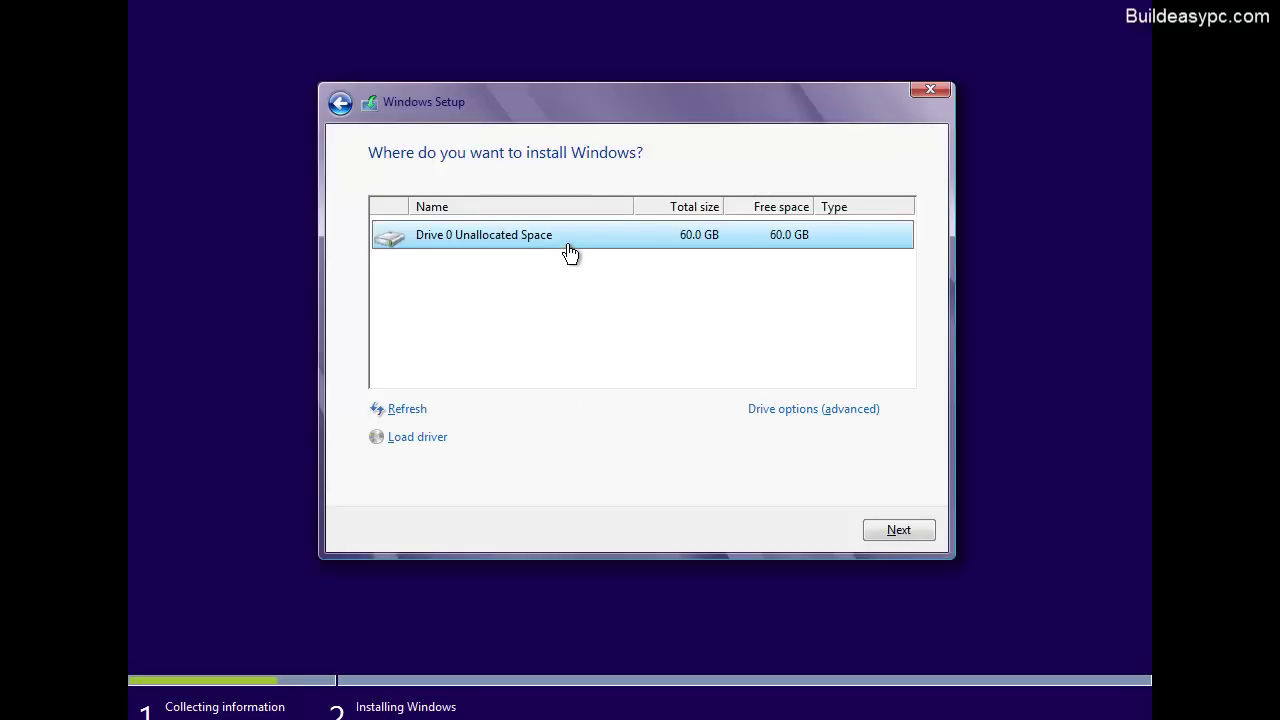
left_click(806, 410)
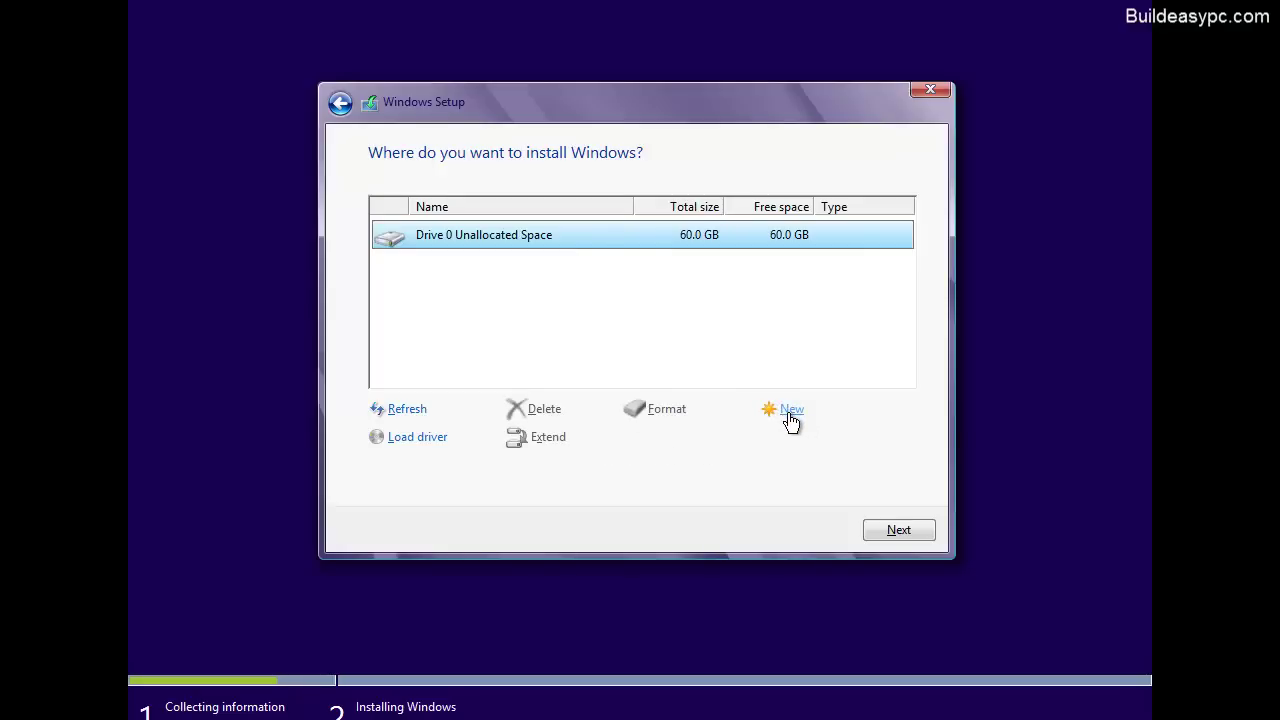
left_click(791, 410)
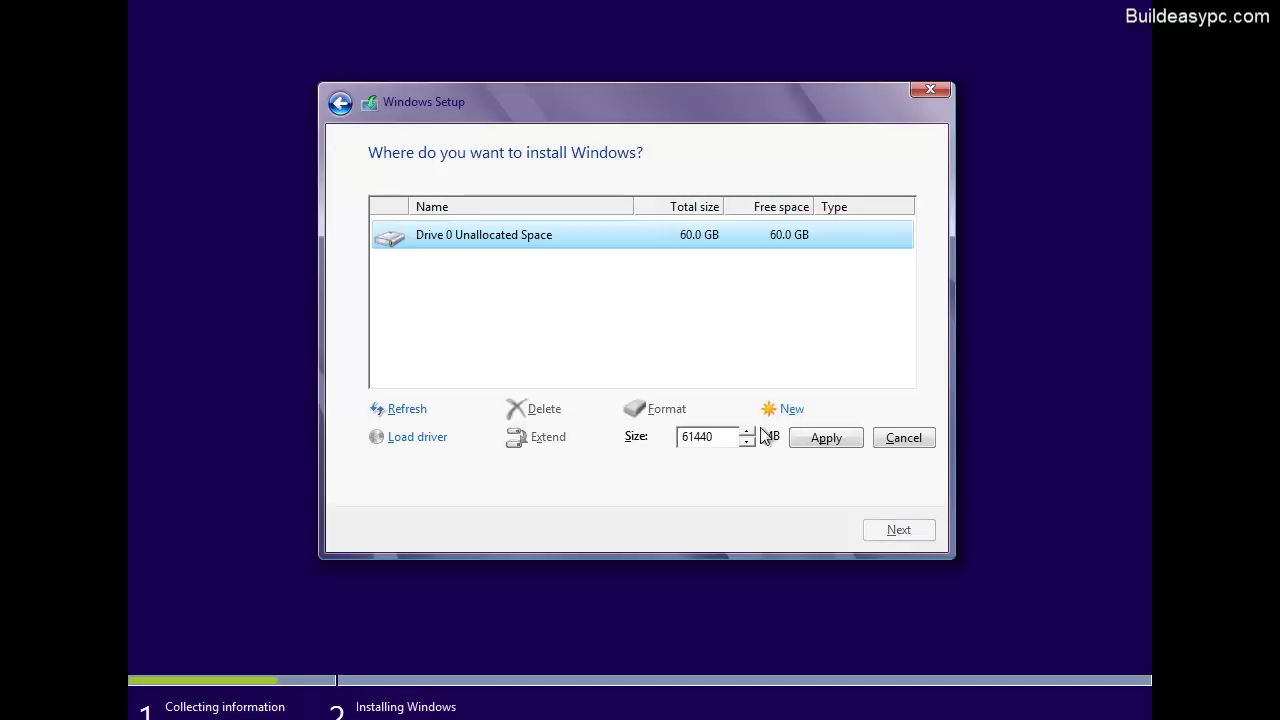
double_click(721, 441)
type("30000")
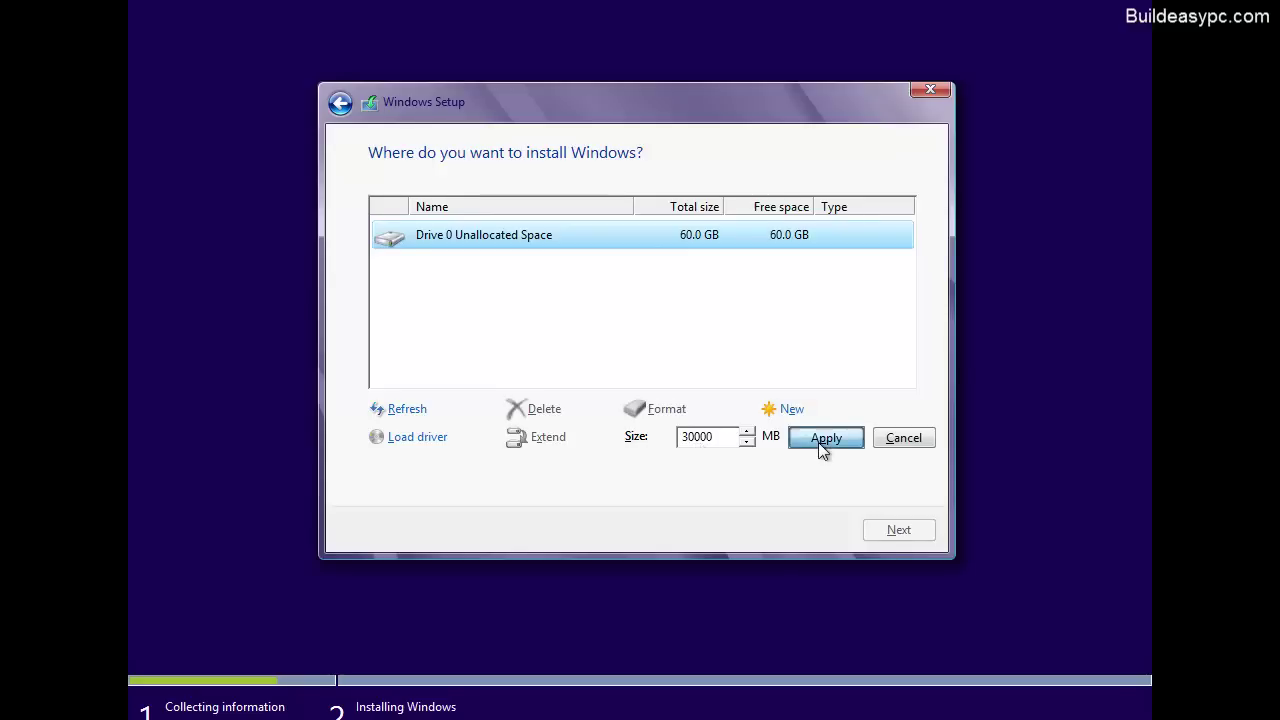
left_click(820, 444)
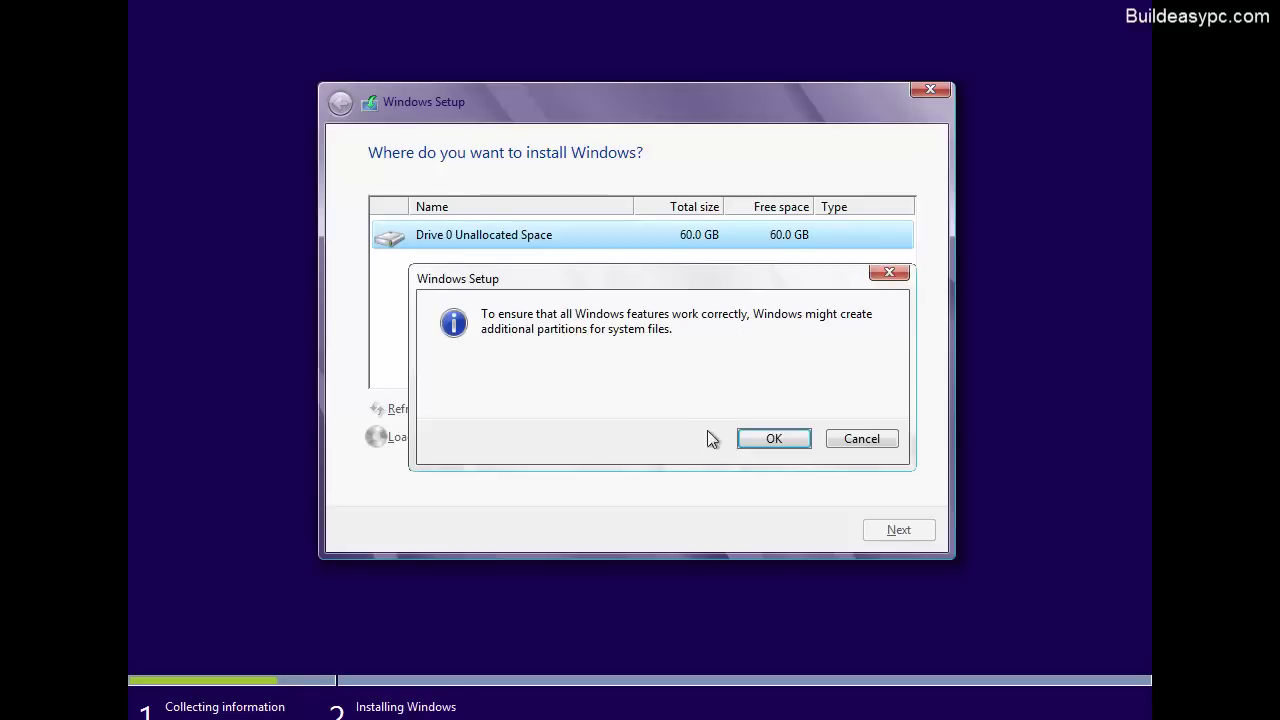
Step: Acknowledge the system partitions notice and install Windows onto Drive 0 Partition 2
left_click(760, 443)
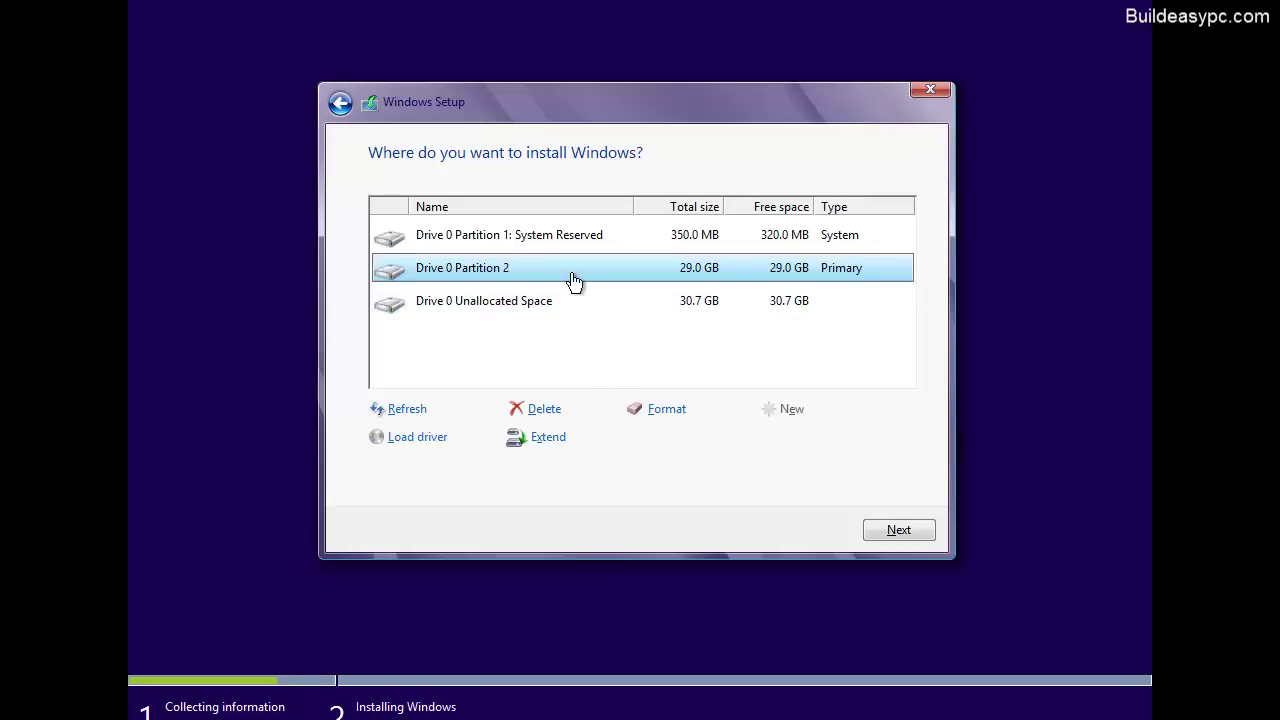
left_click(898, 531)
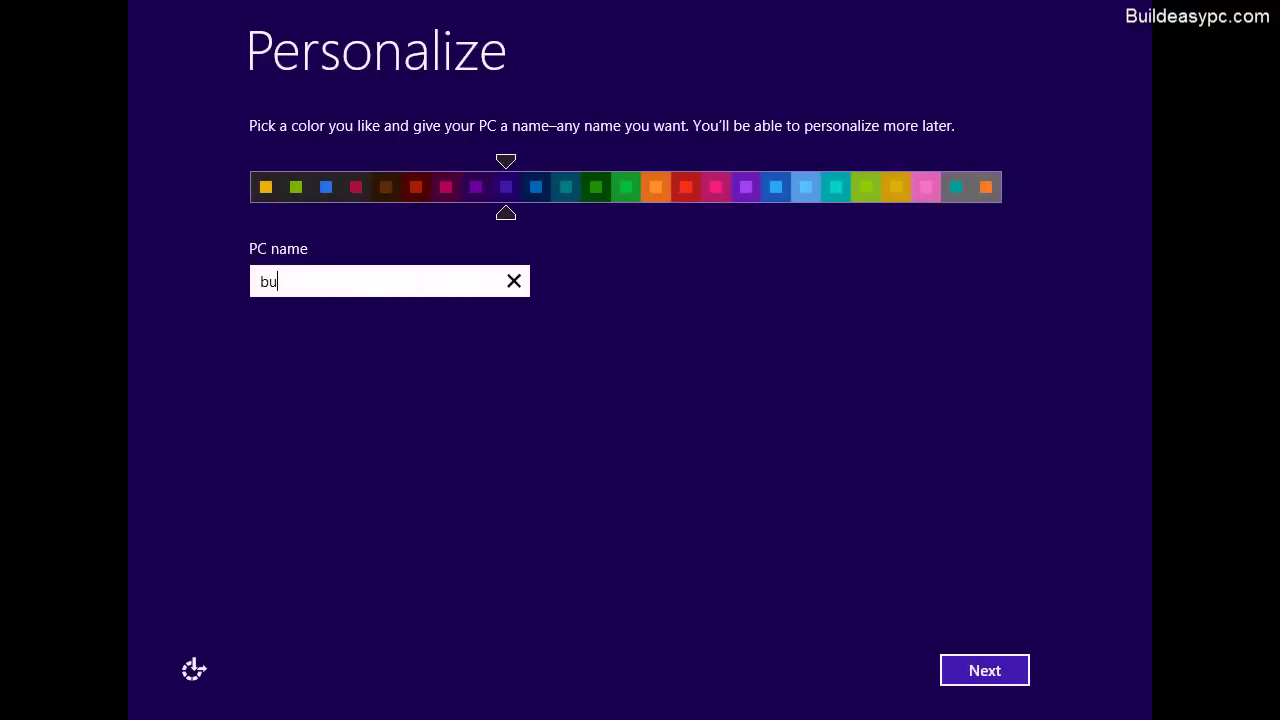
Step: Name the PC buildeasypc and continue
type("deasypc")
left_click(985, 671)
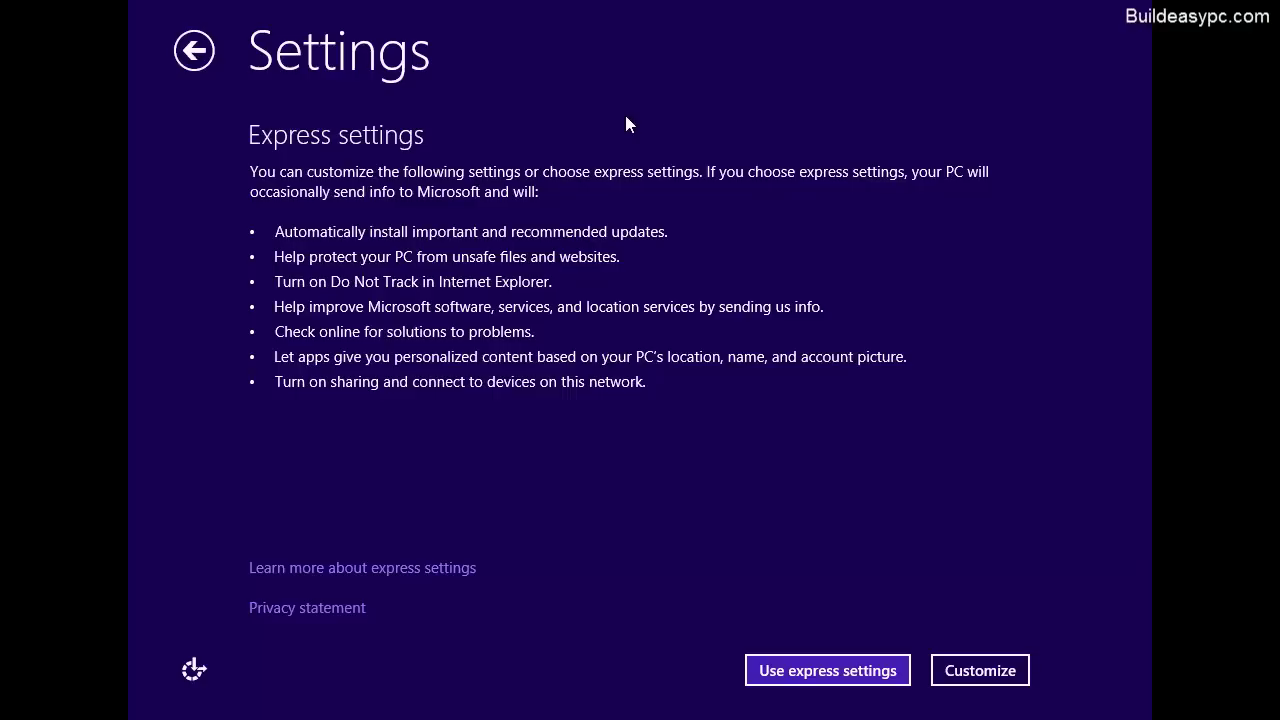
Step: Accept Express settings and choose to sign in without a Microsoft account
left_click(796, 671)
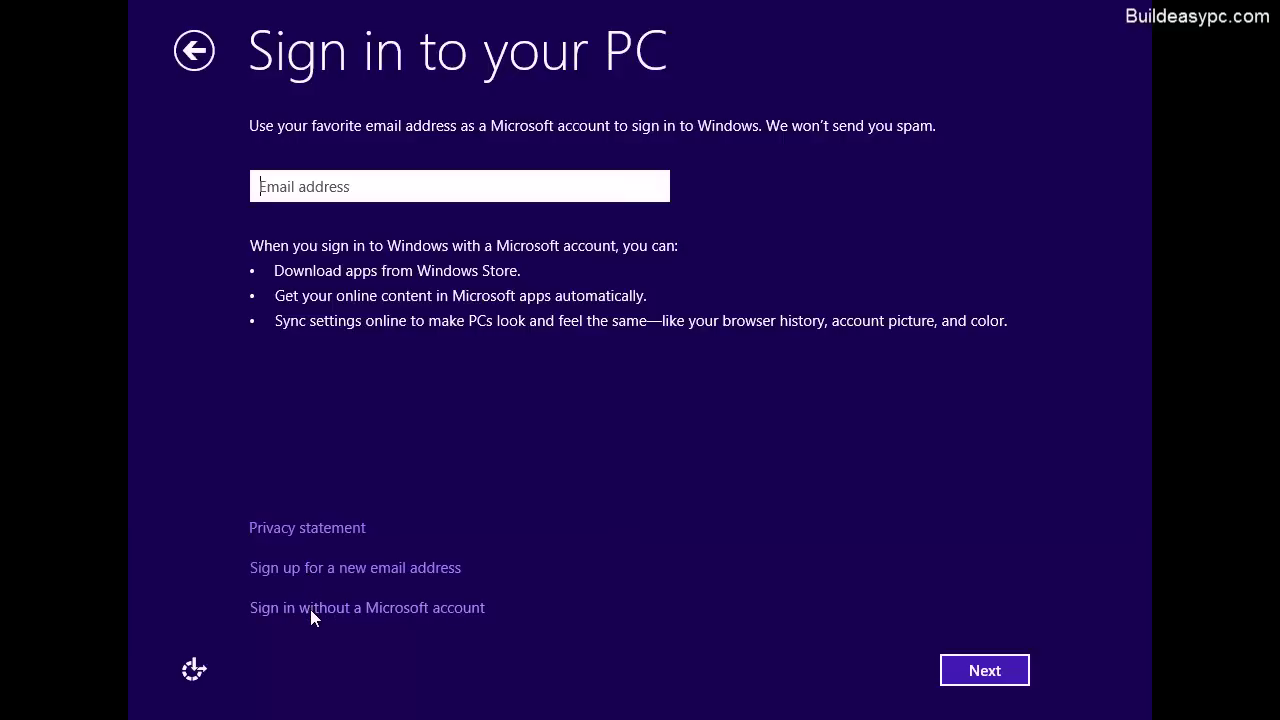
left_click(368, 612)
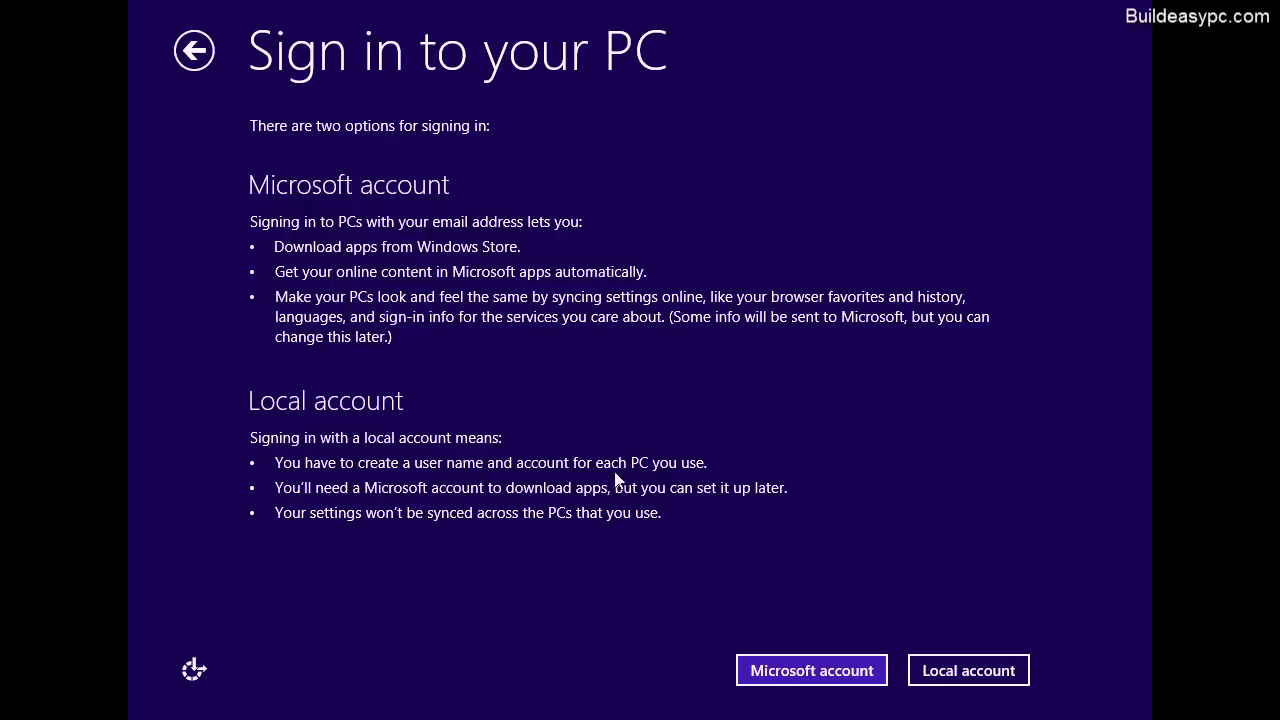
Step: Create local account buildeasypc-user with a password, its confirmation, and a password hint
left_click(968, 671)
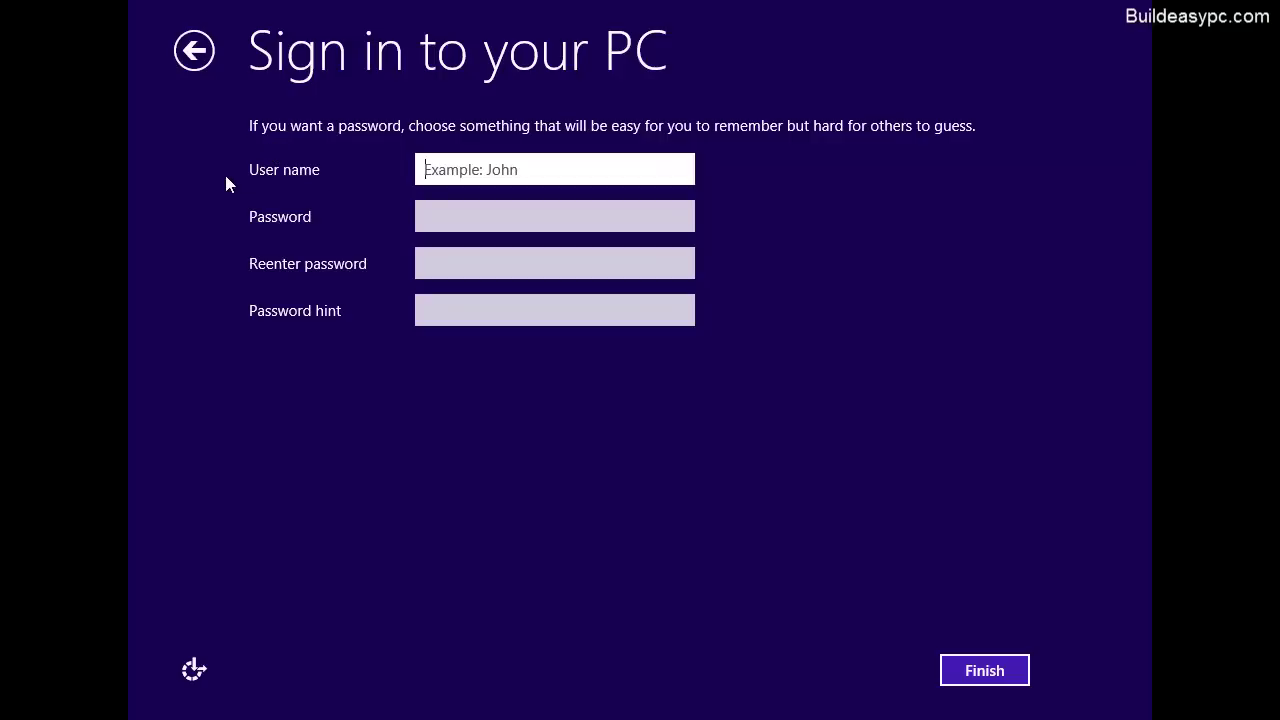
type("bu")
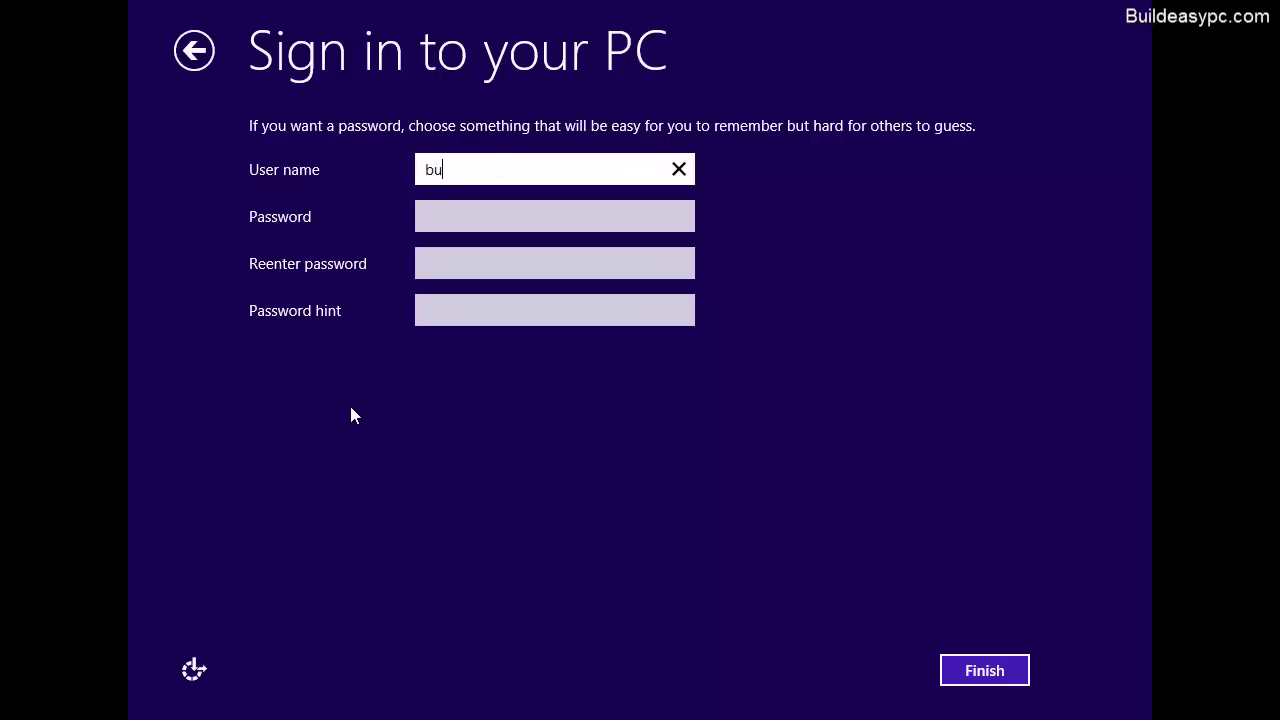
type("ildeasypc-user")
left_click(503, 214)
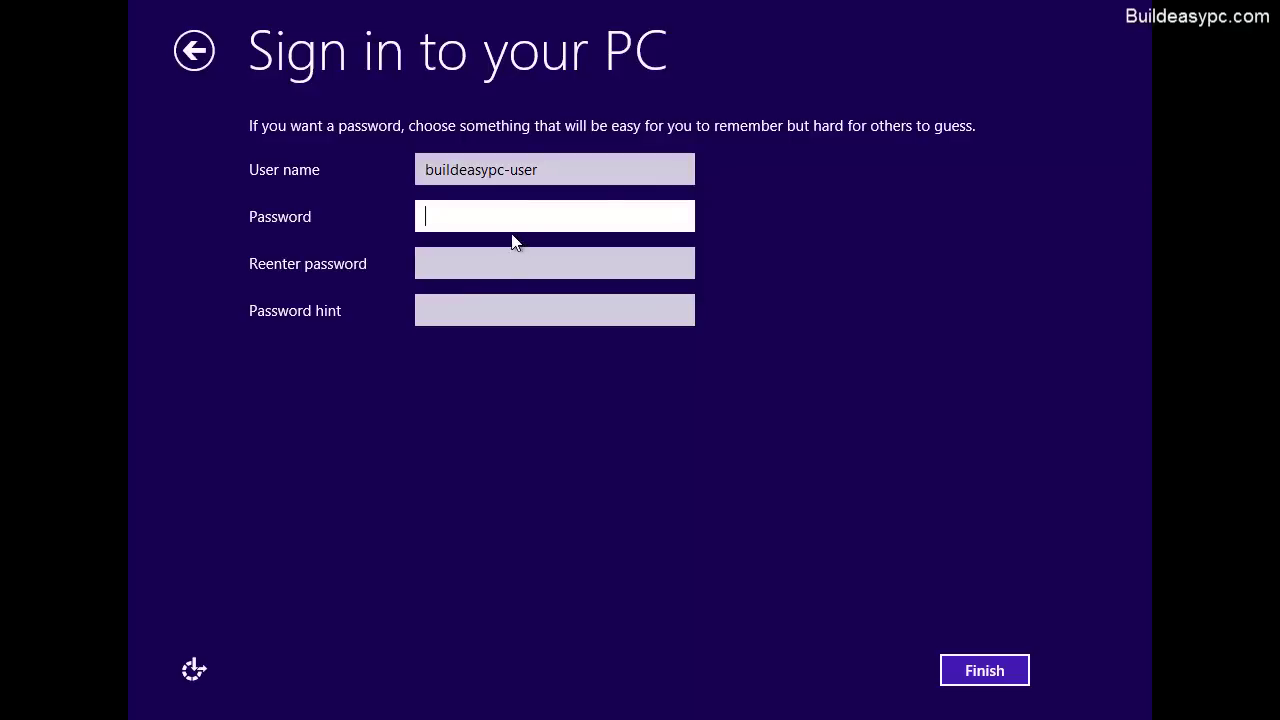
type("••••••••")
key("Tab")
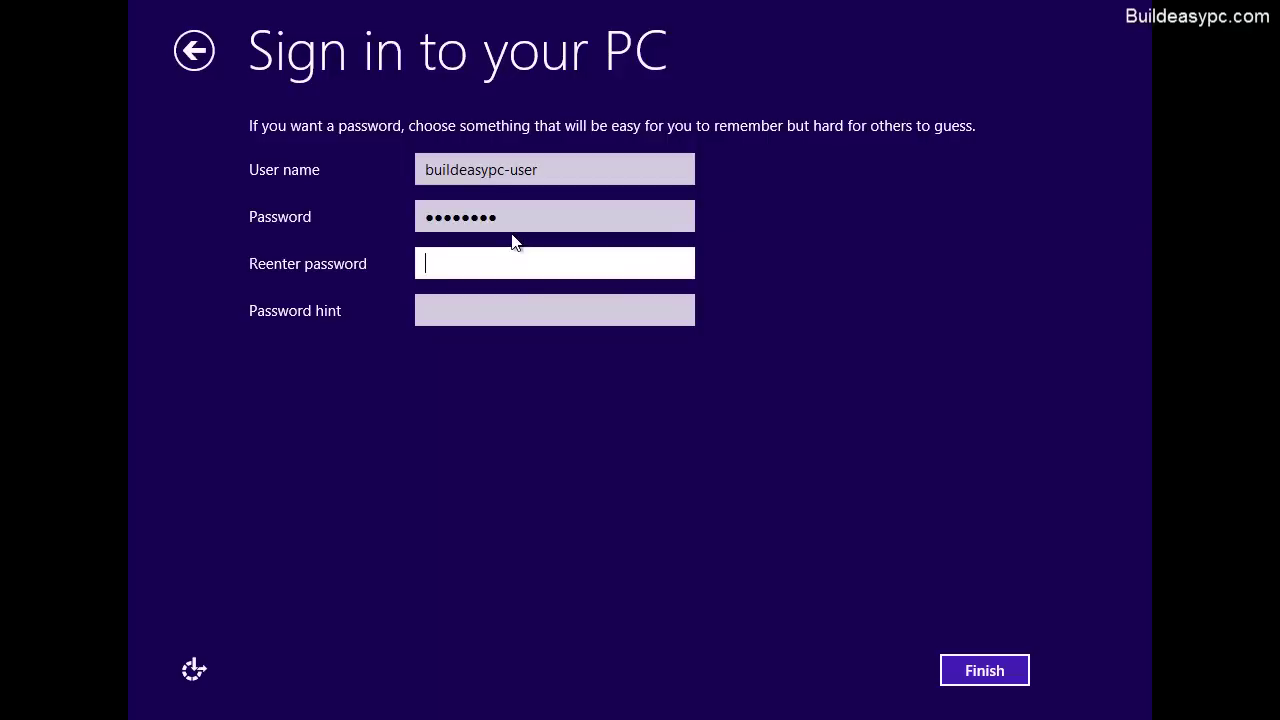
type("••••••••")
left_click(495, 309)
type("moy")
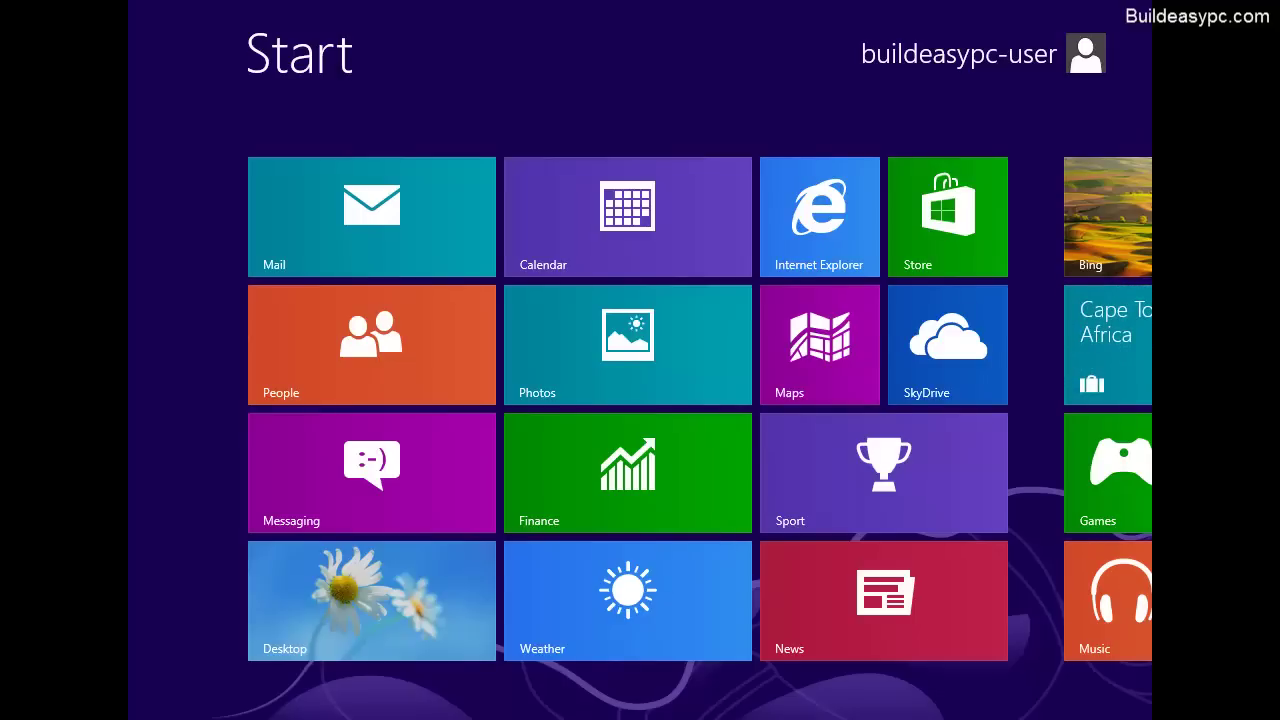
scroll(640, 410, "down", 3)
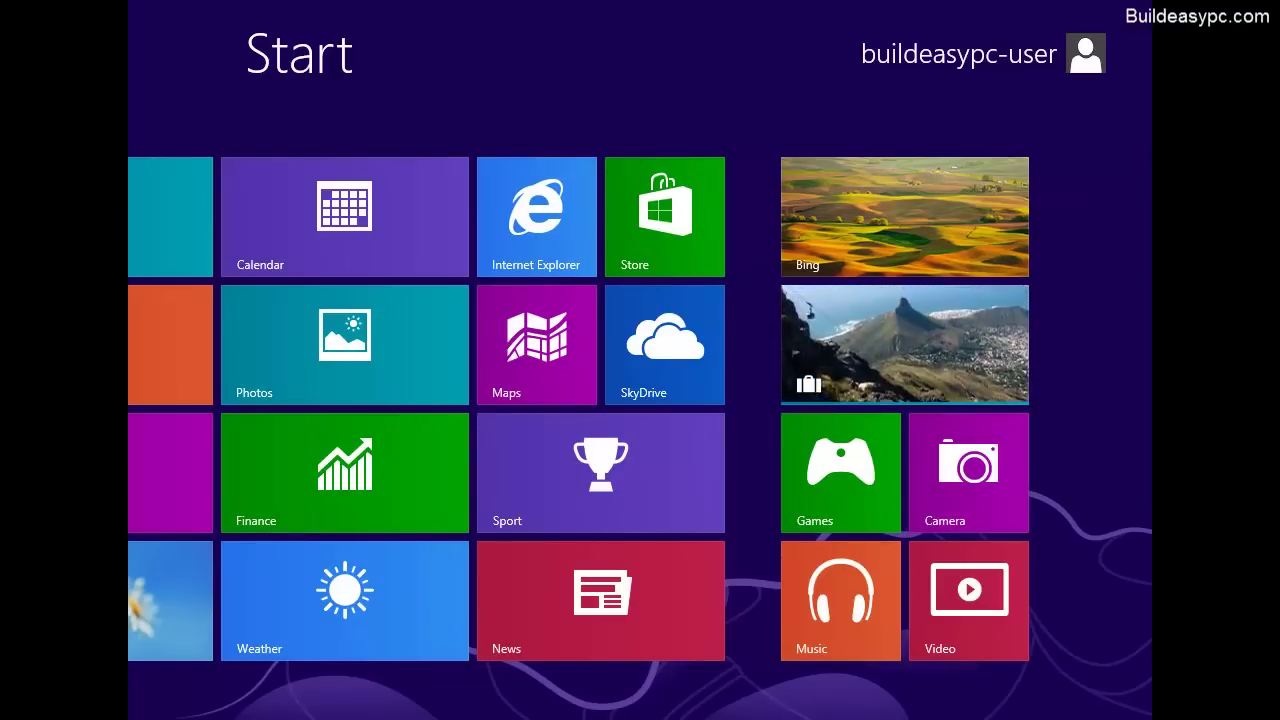
scroll(500, 694, "up", 3)
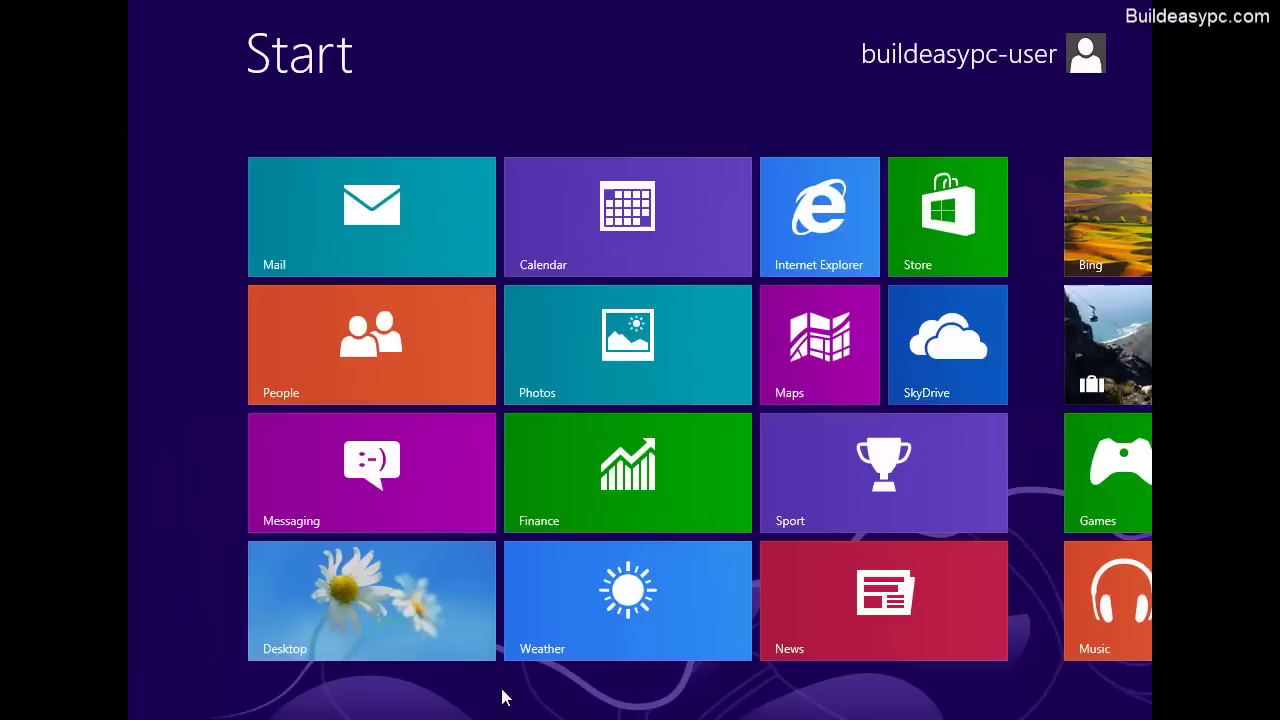
scroll(480, 693, "down", 3)
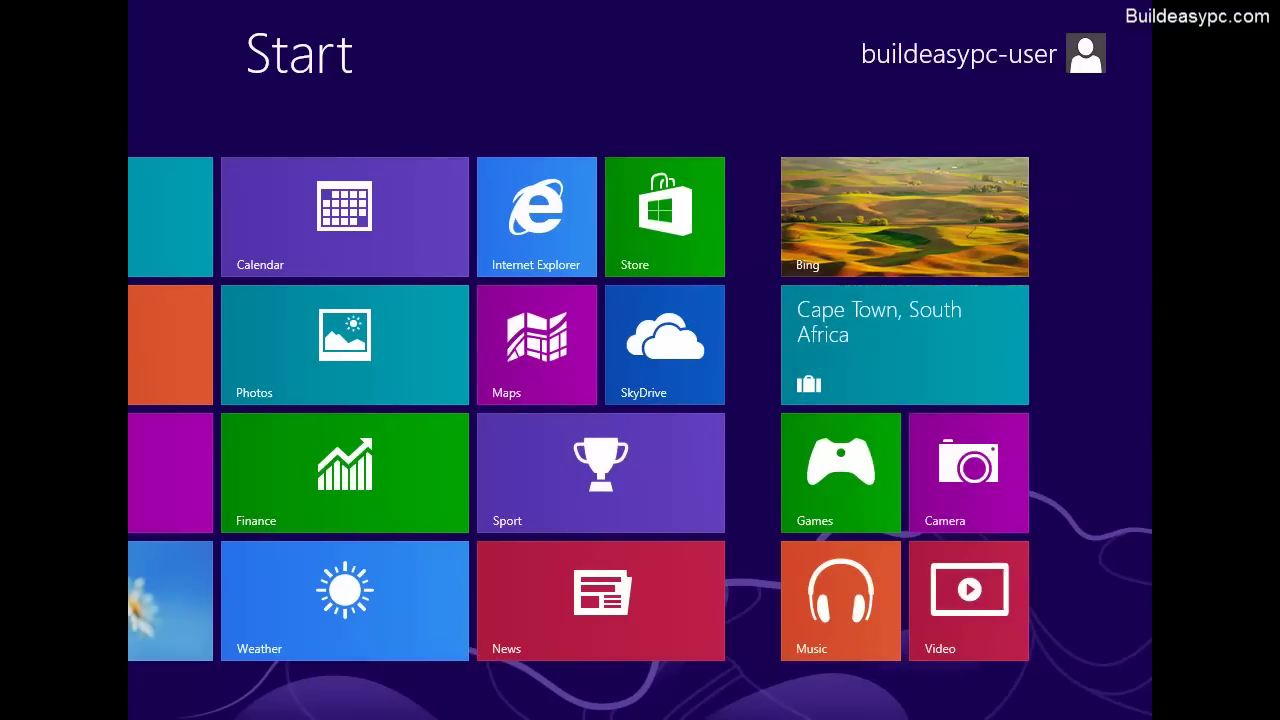
mouse_move(1150, 718)
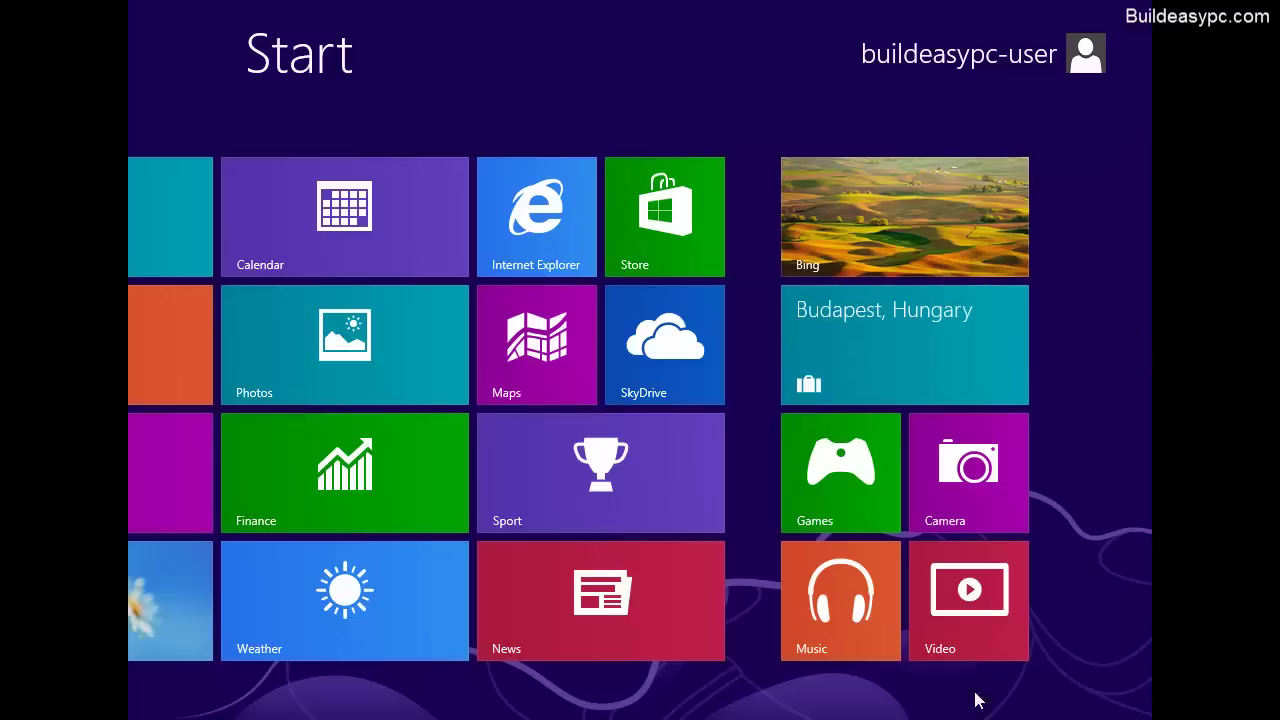
scroll(736, 716, "up", 3)
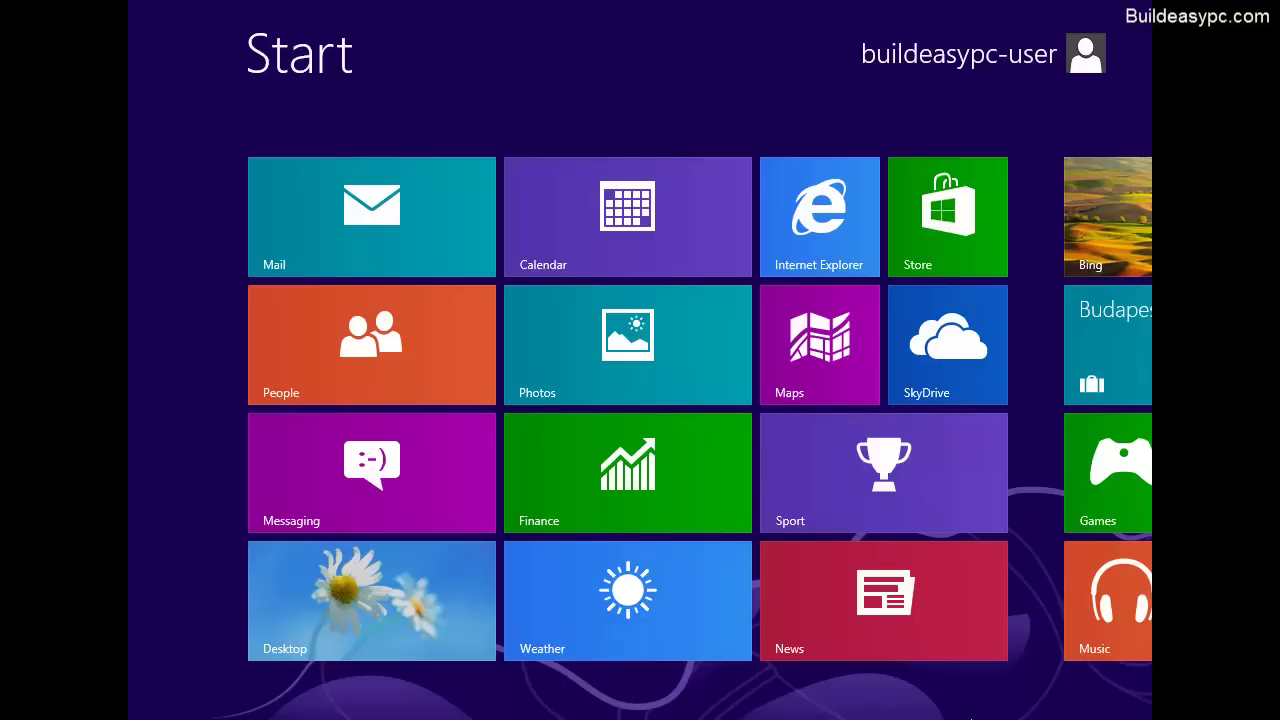
Step: From the desktop, reach Control Panel's System page and open Device Manager
left_click(420, 599)
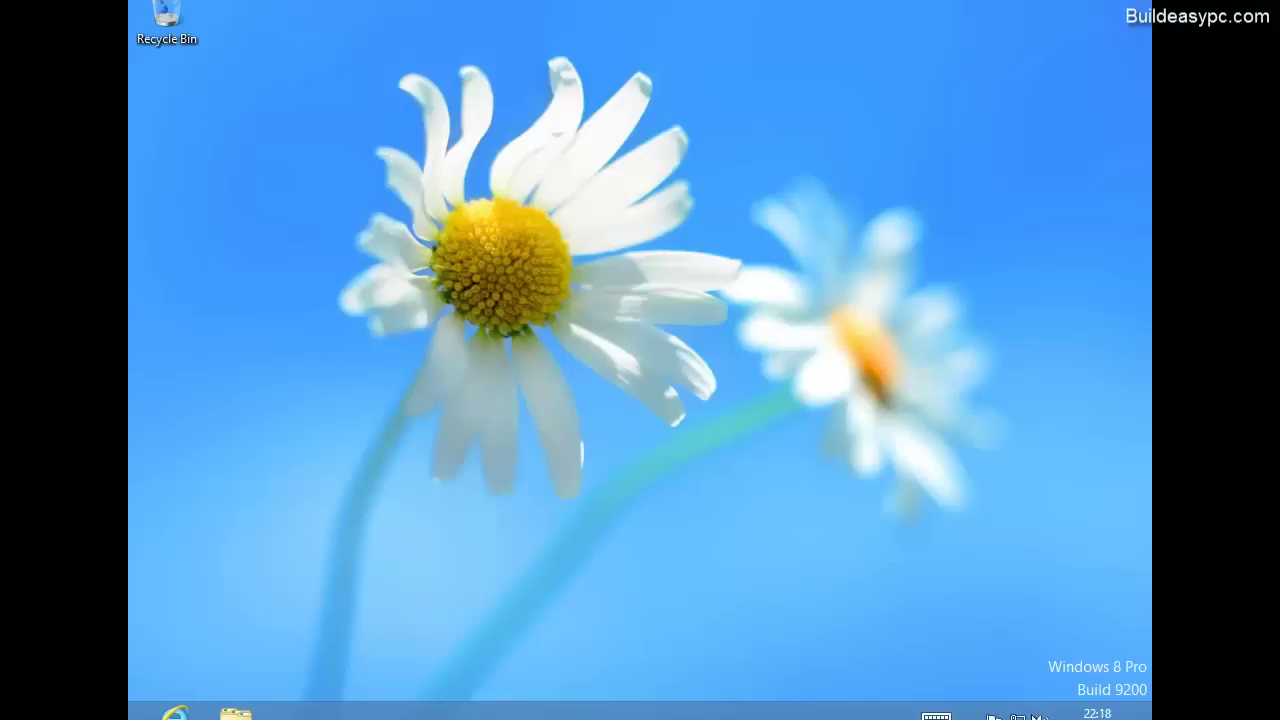
mouse_move(1150, 718)
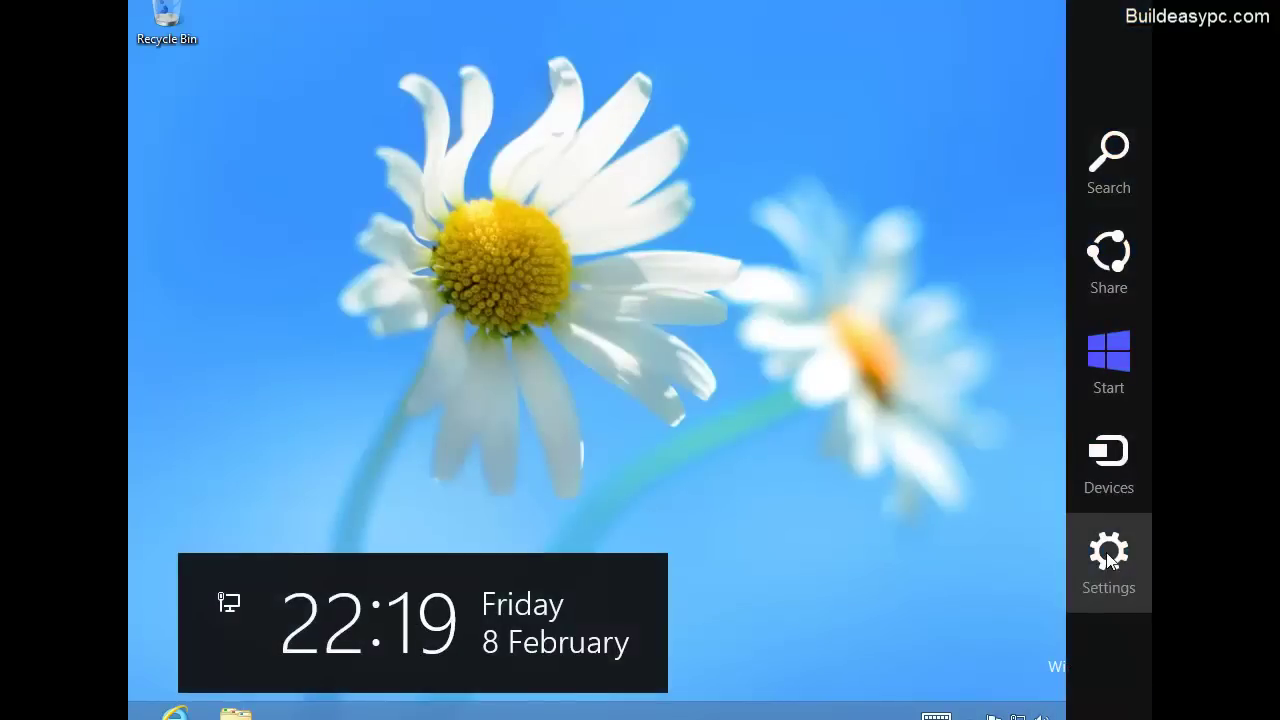
left_click(1106, 552)
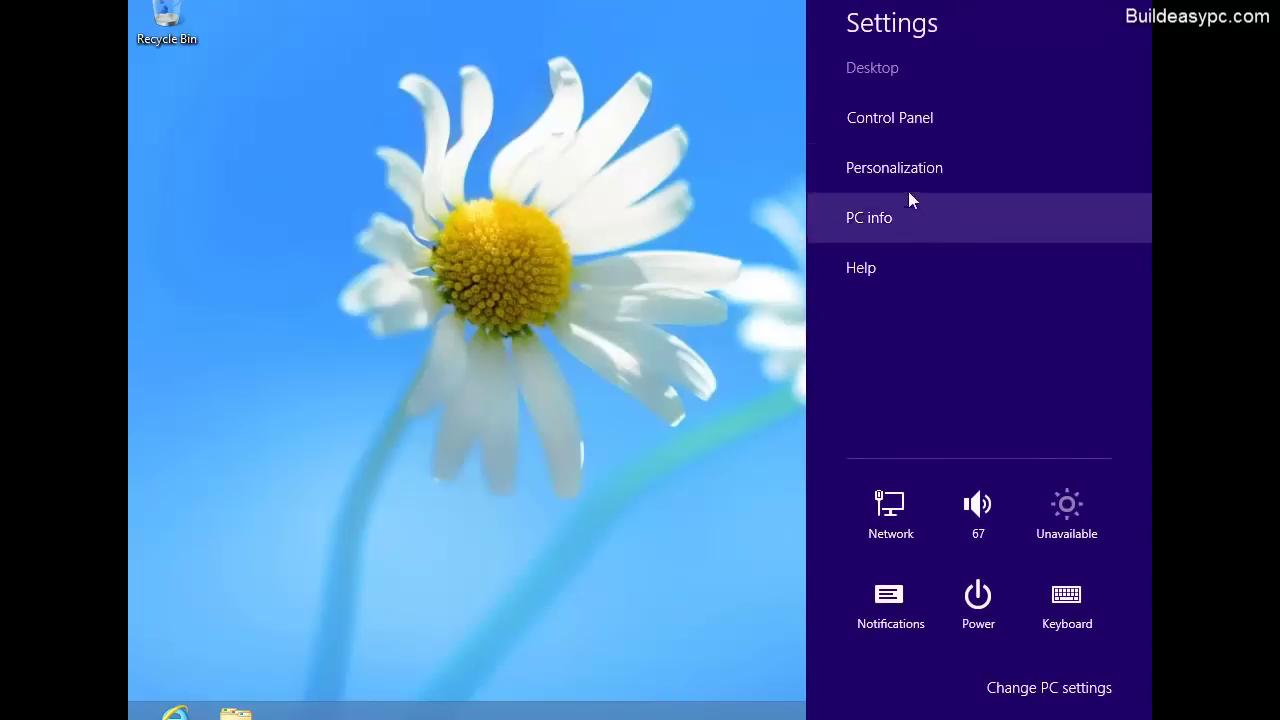
left_click(900, 123)
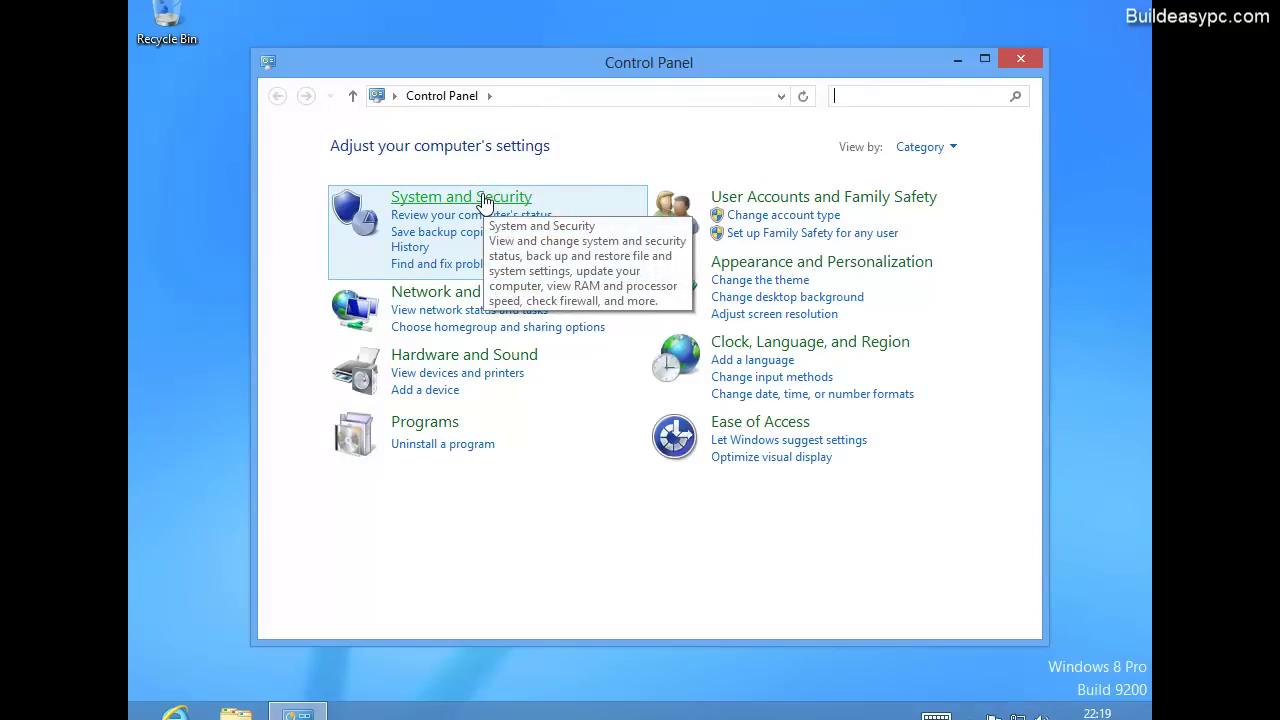
left_click(484, 203)
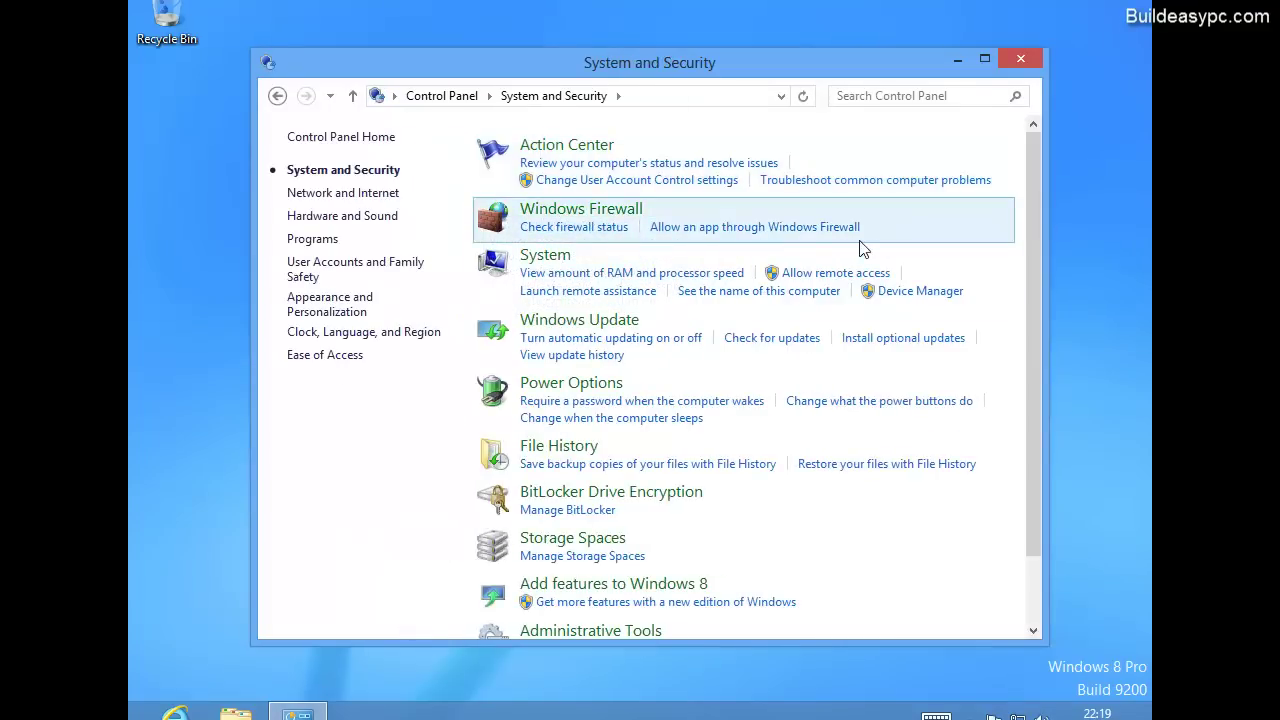
left_click(558, 264)
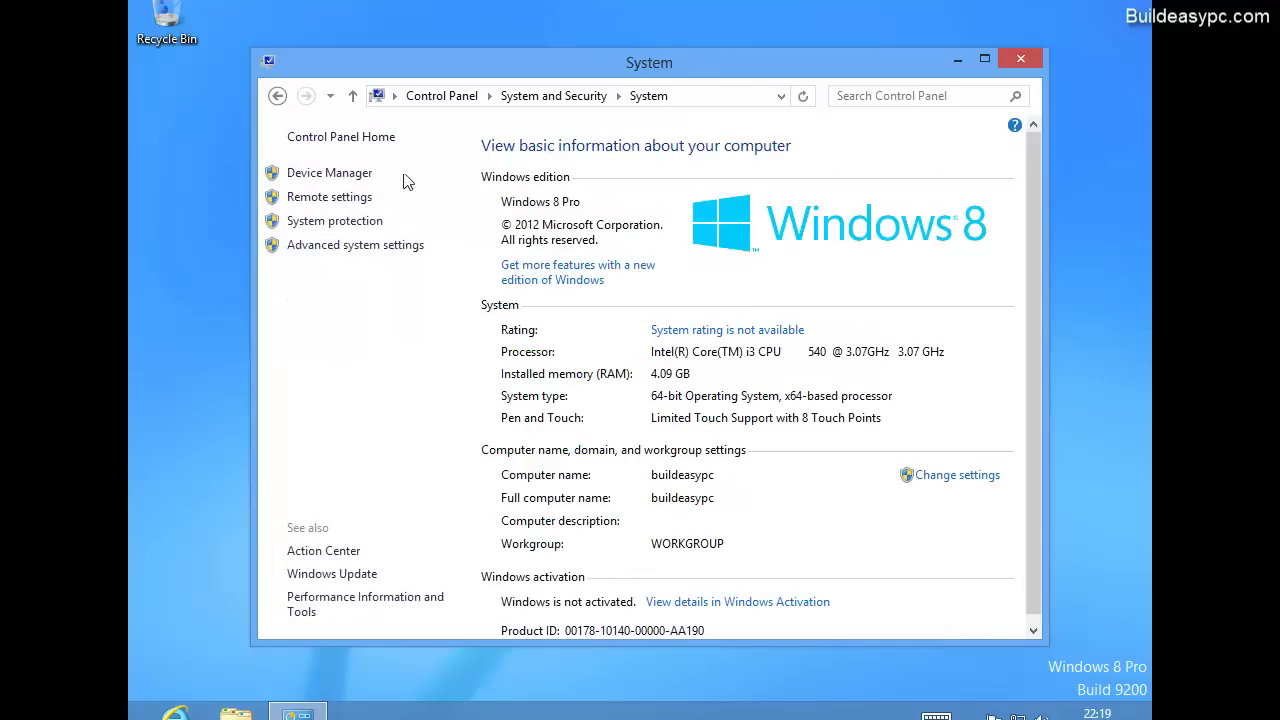
left_click(343, 174)
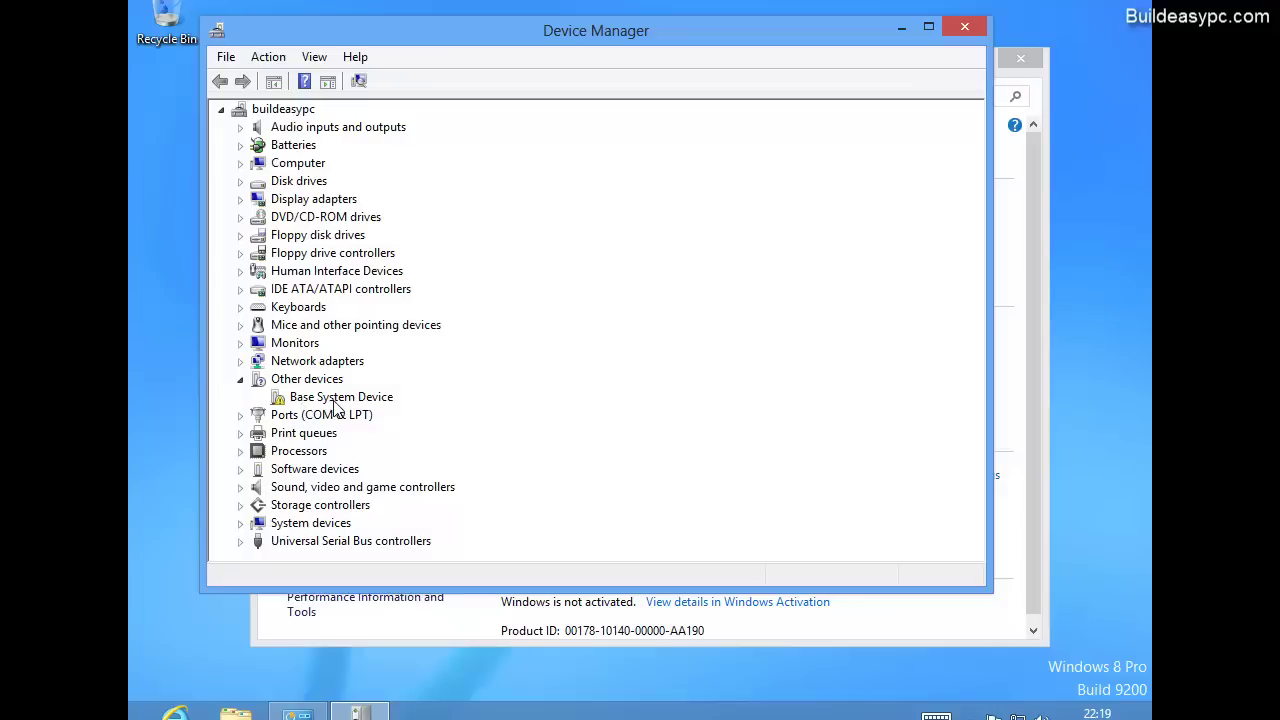
left_click(336, 400)
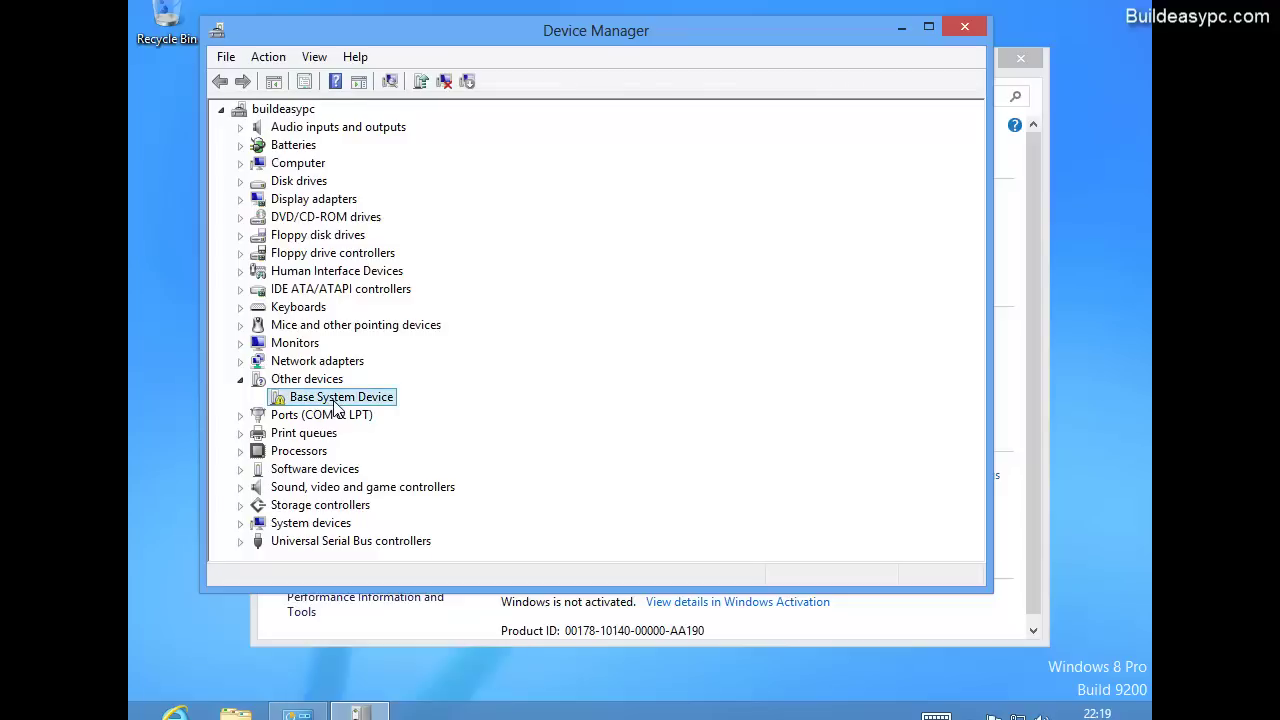
right_click(336, 404)
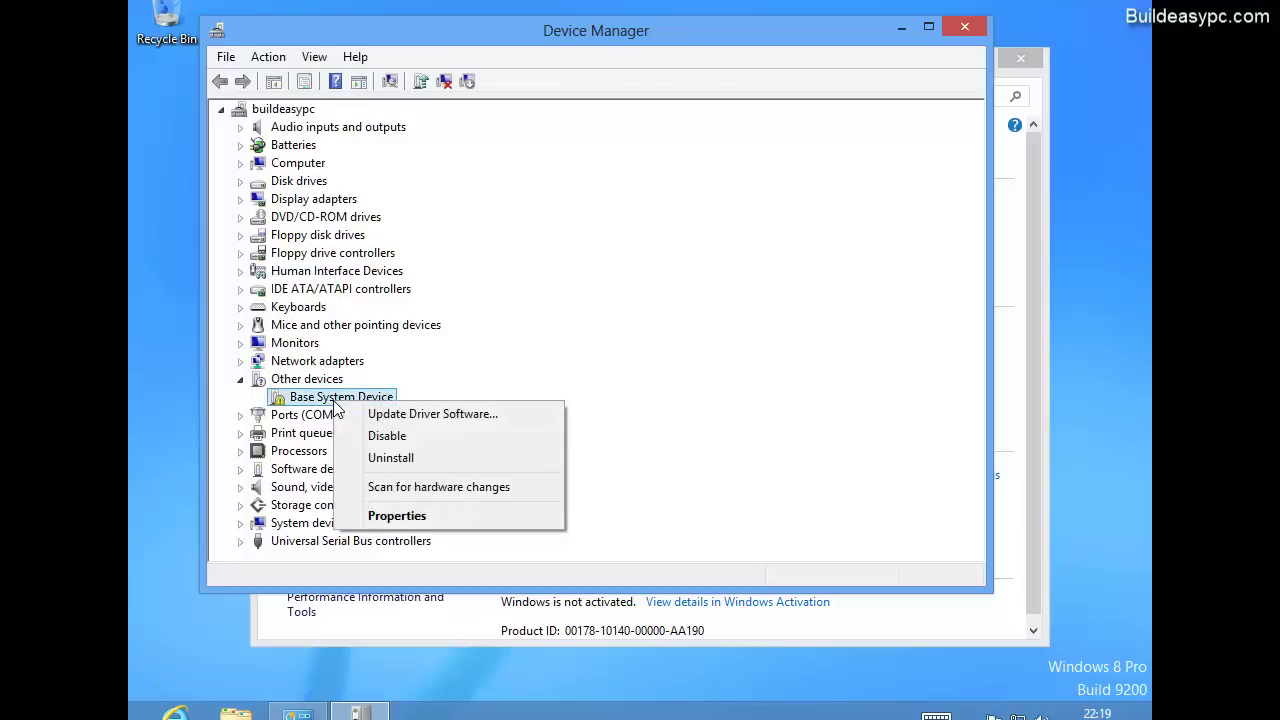
left_click(448, 420)
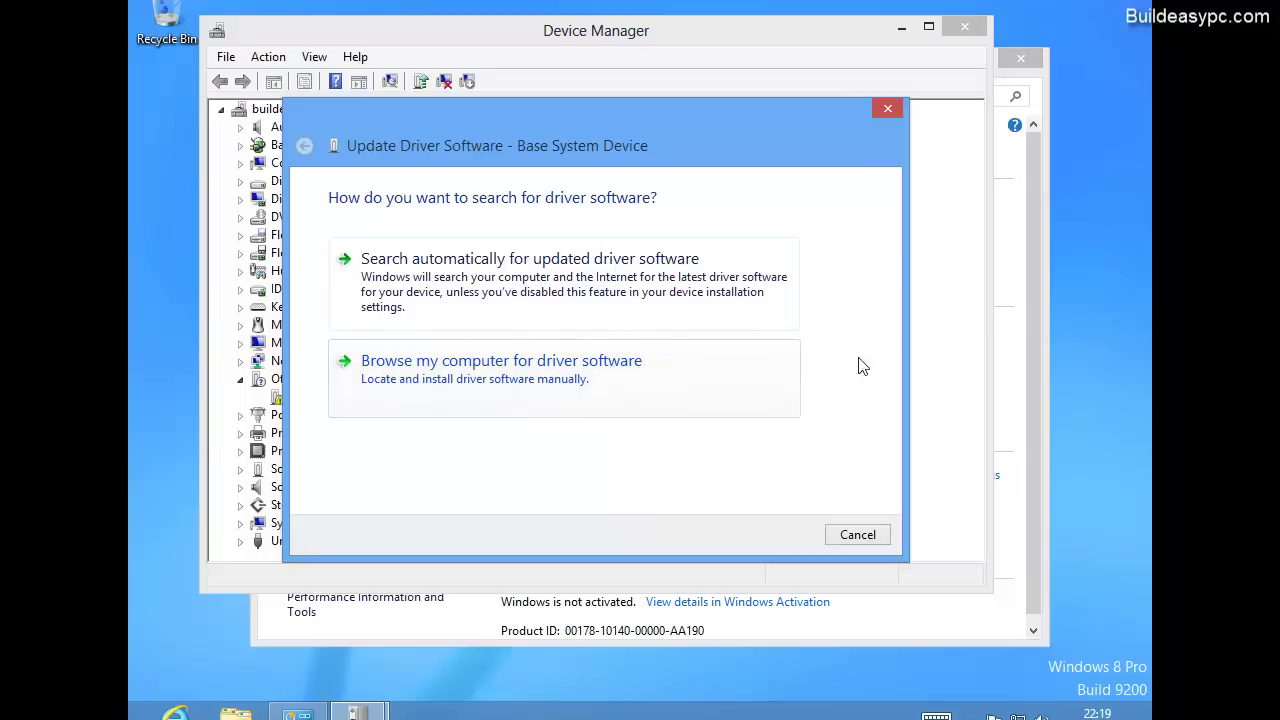
left_click(893, 107)
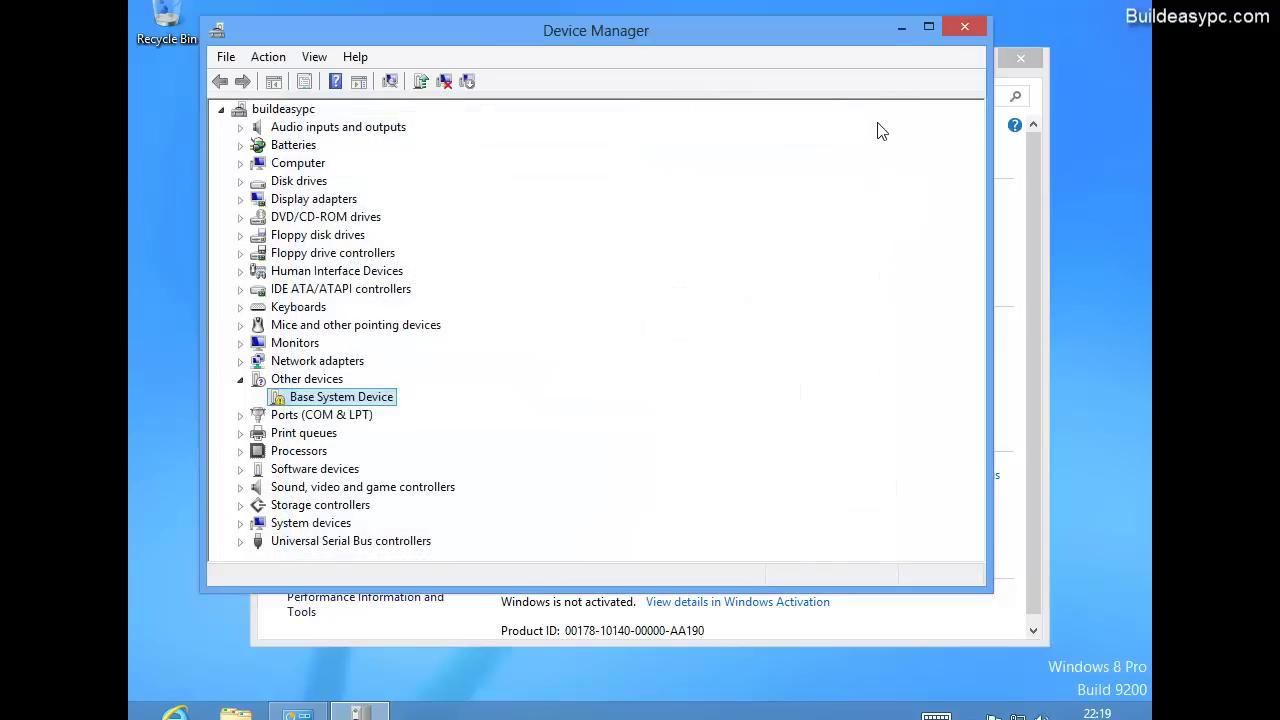
Step: Collapse Other devices, close Device Manager, and scroll the System page to the activation status
left_click(241, 381)
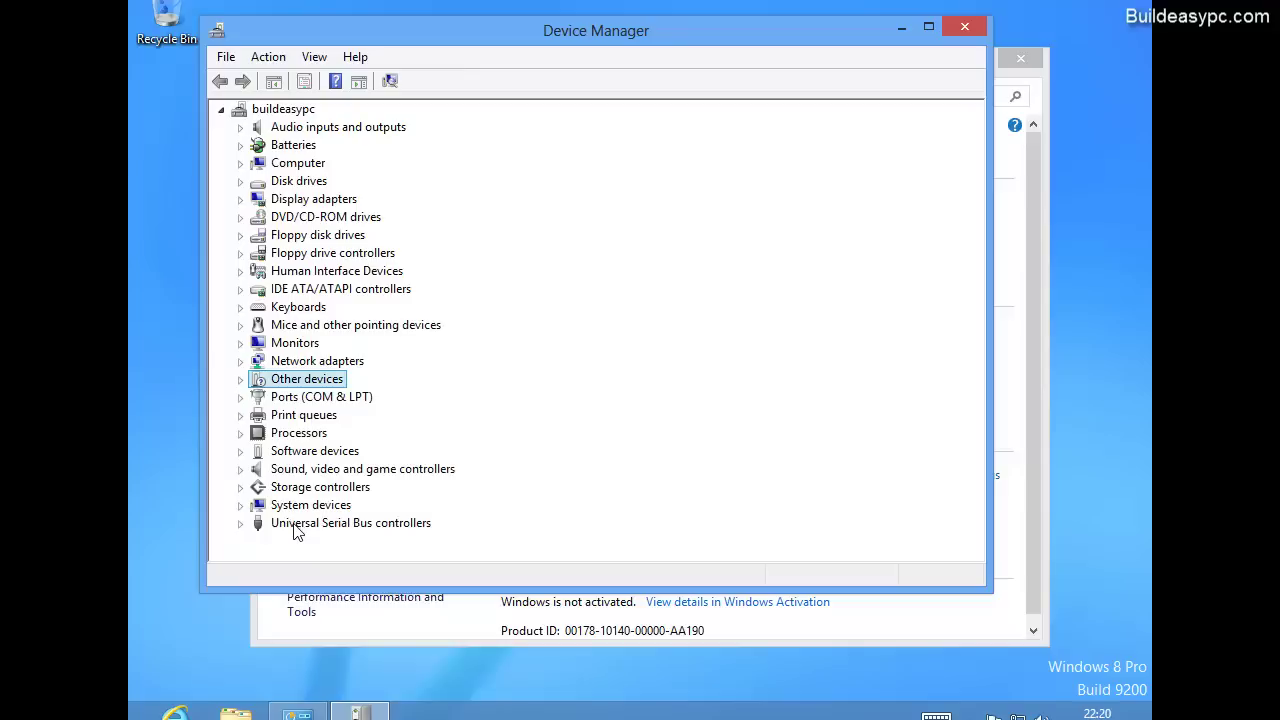
left_click(965, 30)
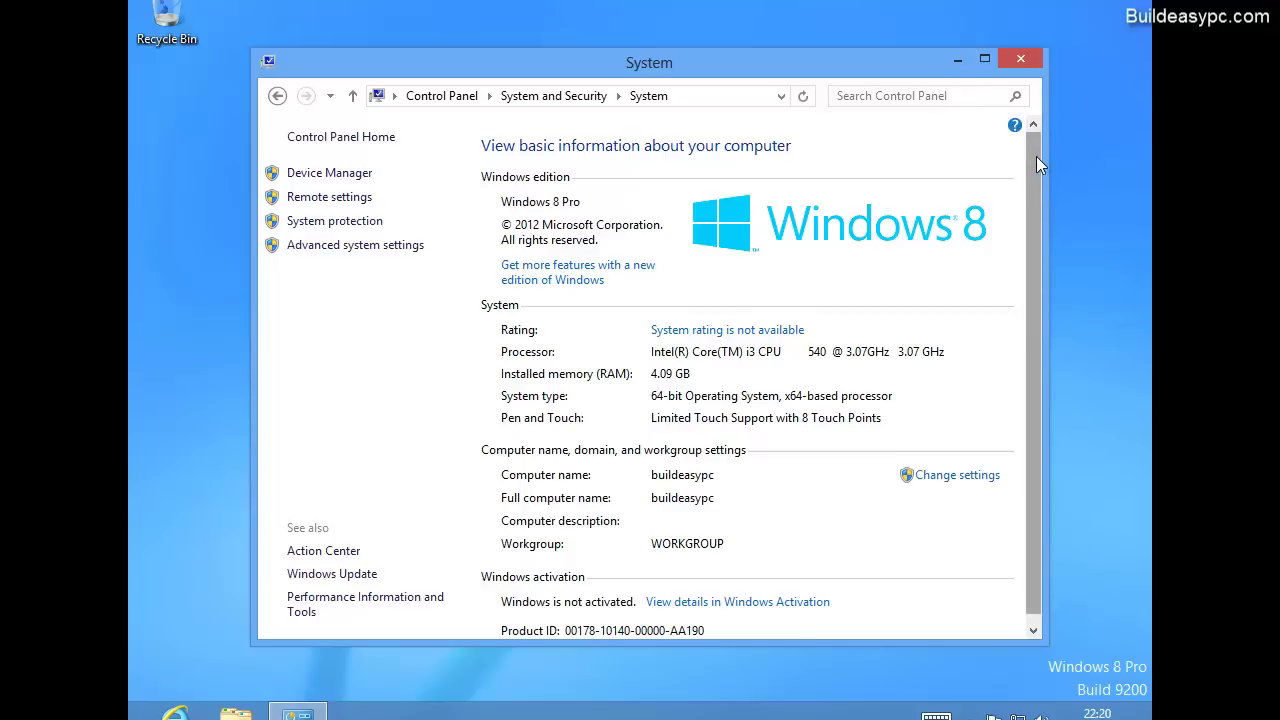
left_click_drag(1036, 156, 1041, 196)
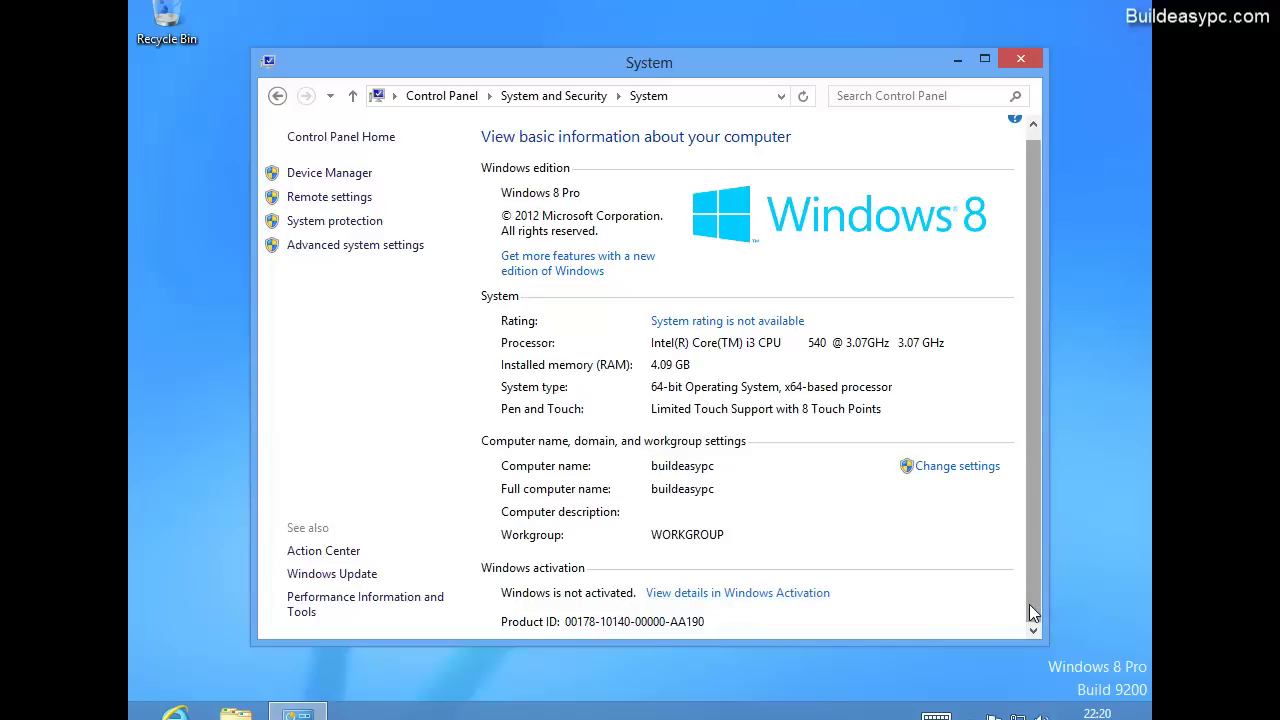
left_click_drag(1029, 605, 1029, 583)
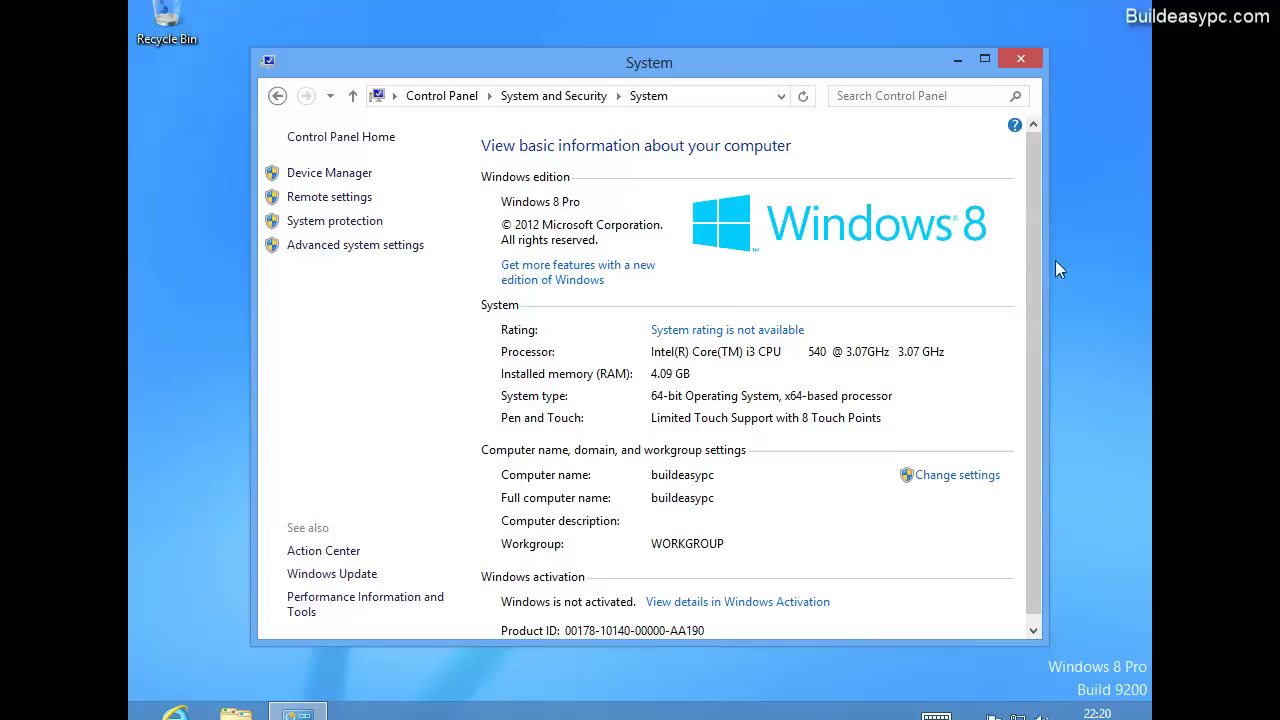
Step: Close the System window and go back to the Start screen tiles via the bottom-left Start corner
left_click(1033, 67)
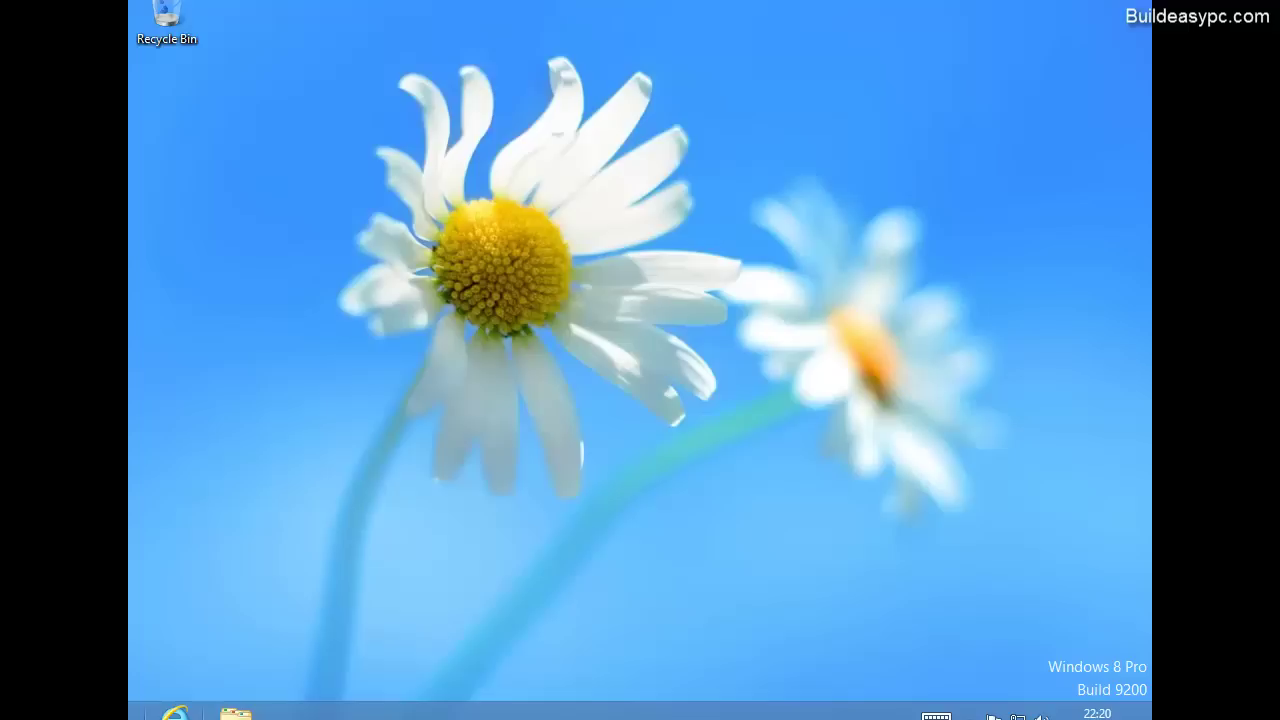
left_click(130, 716)
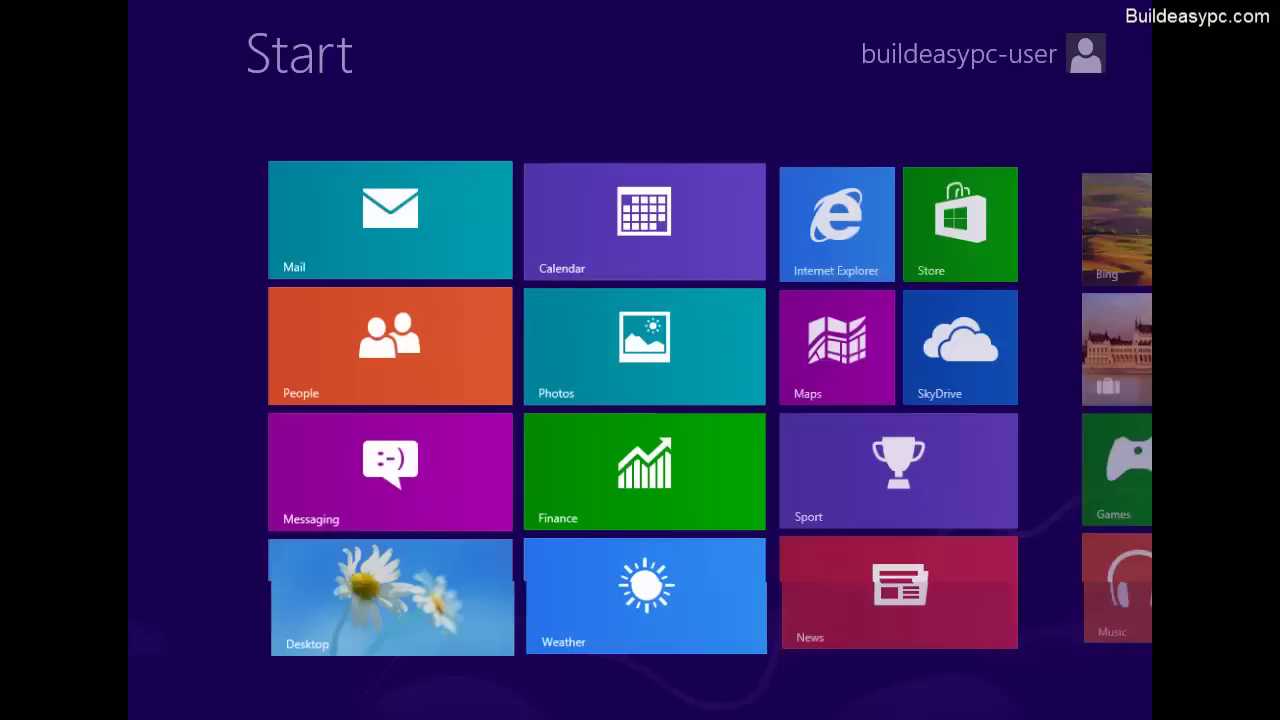